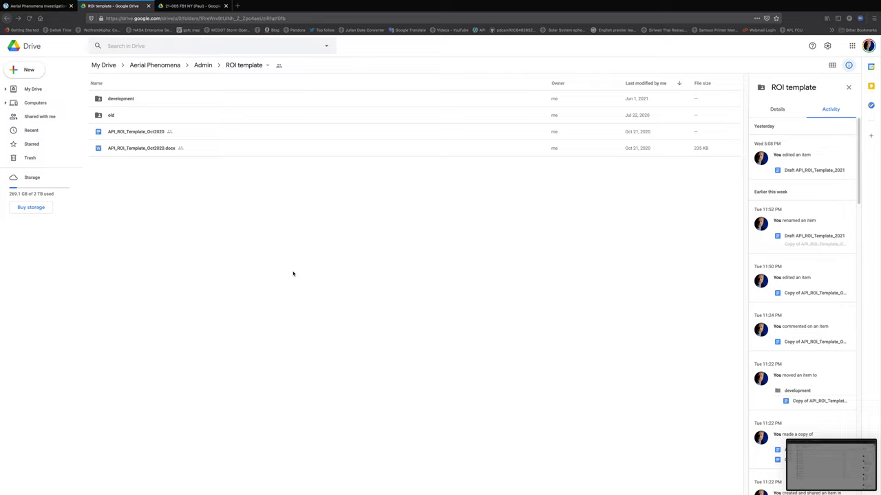
- Open the Investigations page of the Aerial Phenomena Investigations website and examine the disposition codes and yearly case tables
{"action": "left_click", "coordinate": [31, 5]}
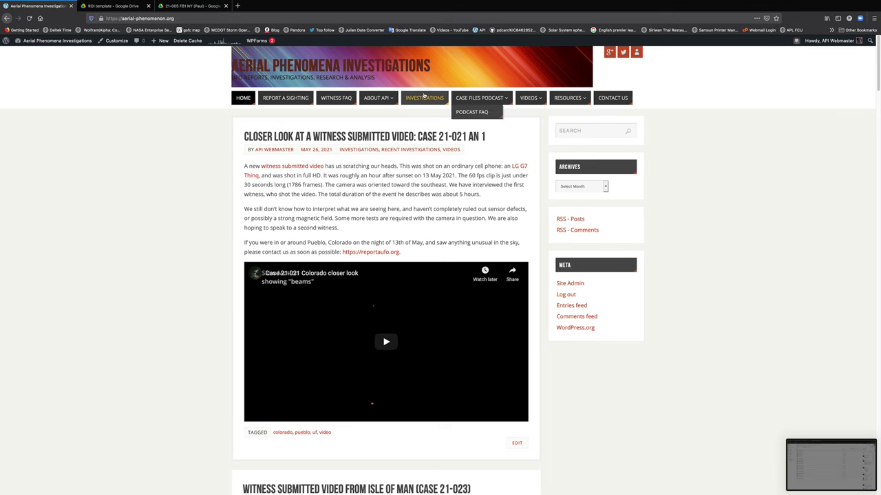
{"action": "left_click", "coordinate": [423, 97]}
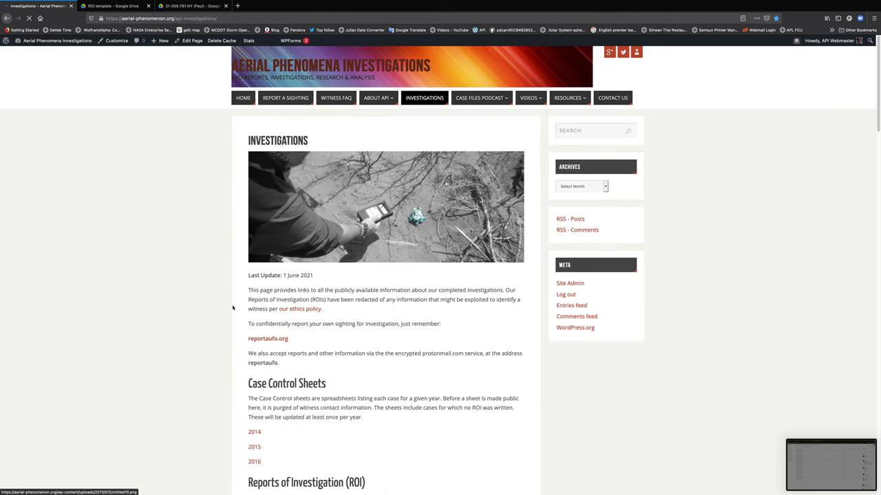
{"action": "scroll", "coordinate": [203, 308], "scroll_direction": "down", "scroll_amount": 7}
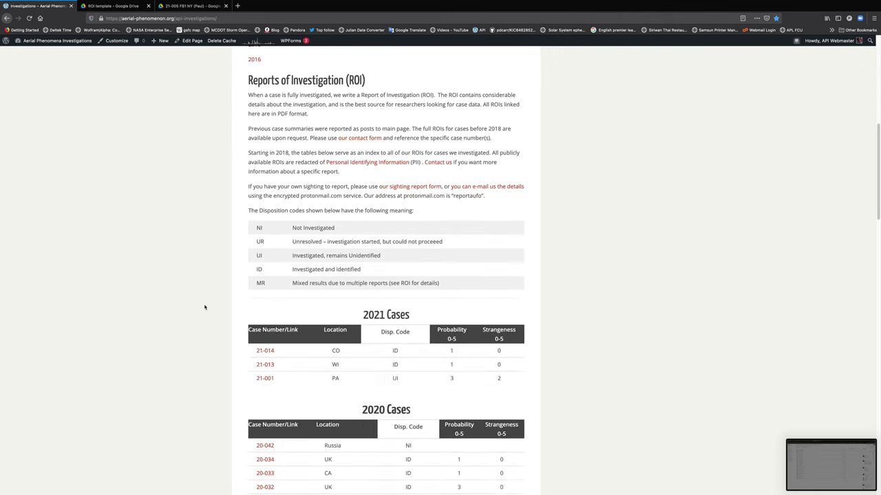
{"action": "scroll", "coordinate": [204, 306], "scroll_direction": "down", "scroll_amount": 8}
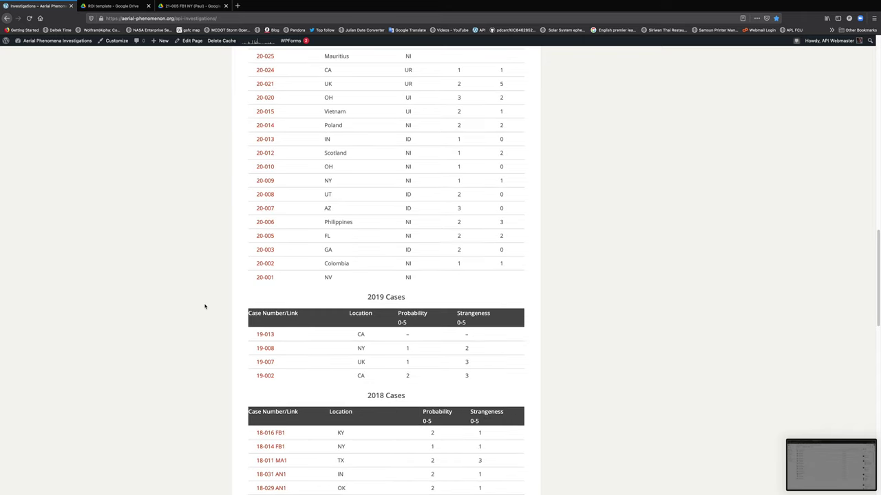
{"action": "scroll", "coordinate": [204, 306], "scroll_direction": "down", "scroll_amount": 5}
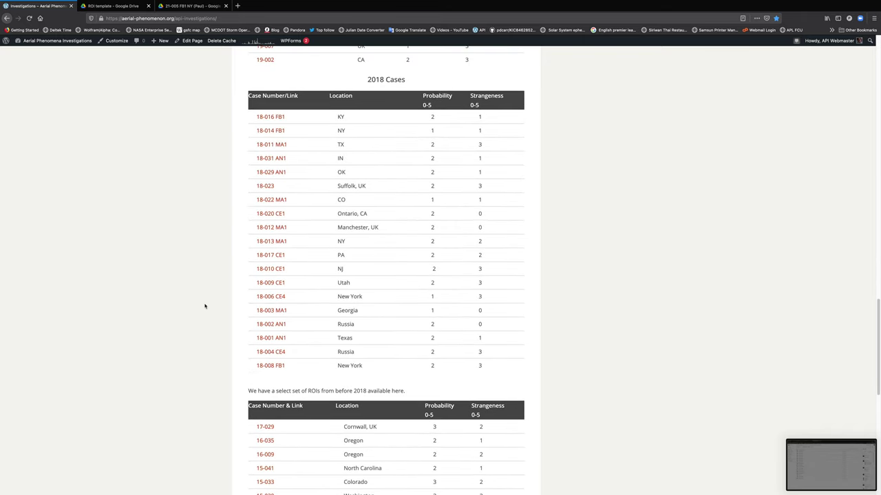
{"action": "scroll", "coordinate": [204, 306], "scroll_direction": "down", "scroll_amount": 3}
{"action": "scroll", "coordinate": [204, 306], "scroll_direction": "up", "scroll_amount": 8}
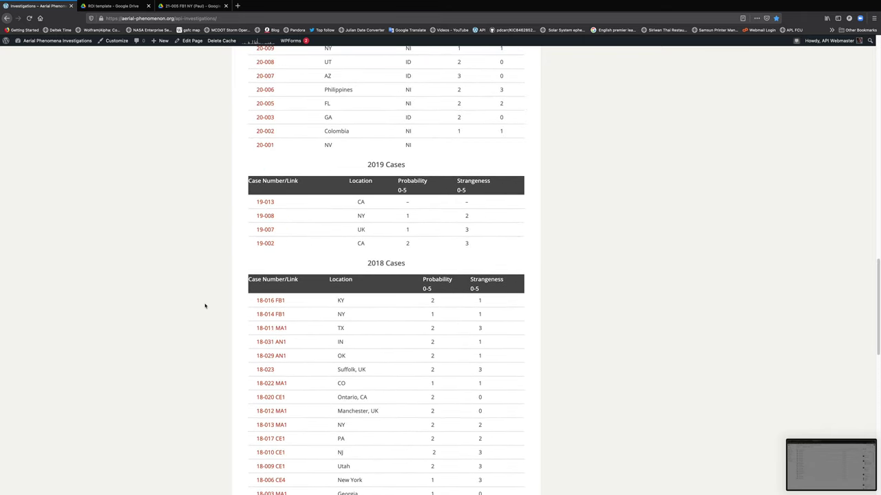
{"action": "scroll", "coordinate": [205, 306], "scroll_direction": "up", "scroll_amount": 7}
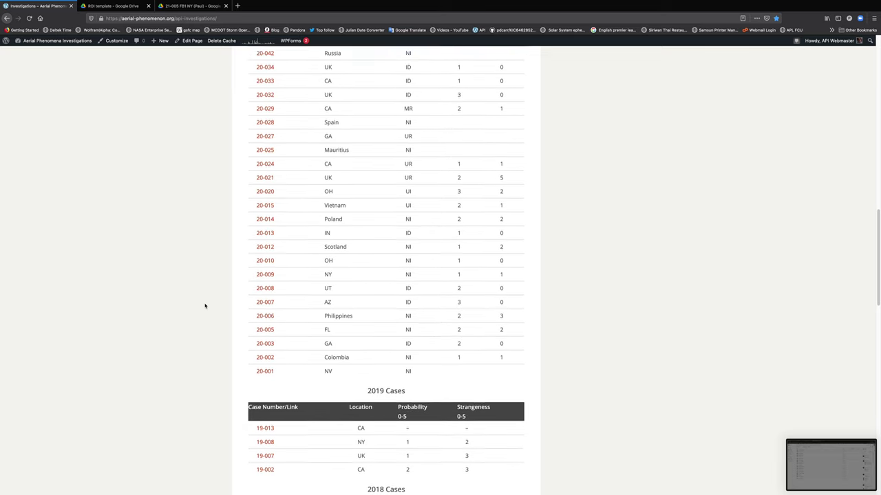
{"action": "scroll", "coordinate": [204, 306], "scroll_direction": "up", "scroll_amount": 2}
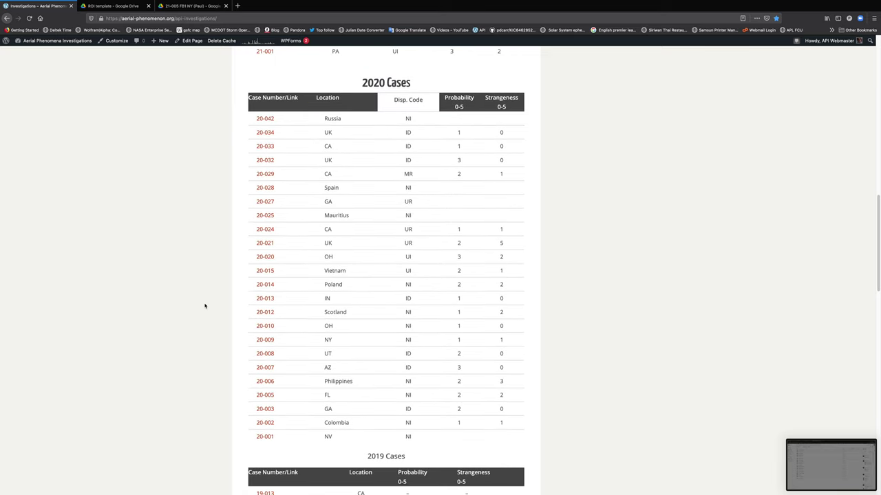
{"action": "scroll", "coordinate": [205, 306], "scroll_direction": "up", "scroll_amount": 4}
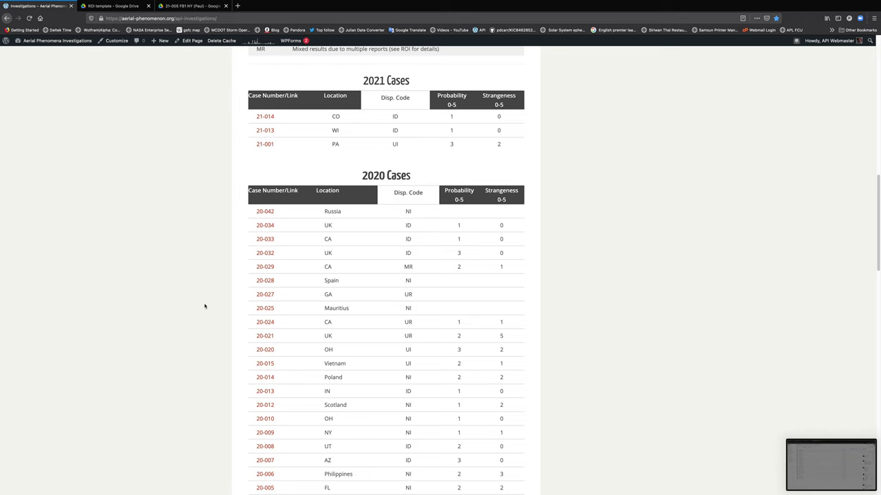
{"action": "scroll", "coordinate": [204, 306], "scroll_direction": "up", "scroll_amount": 4}
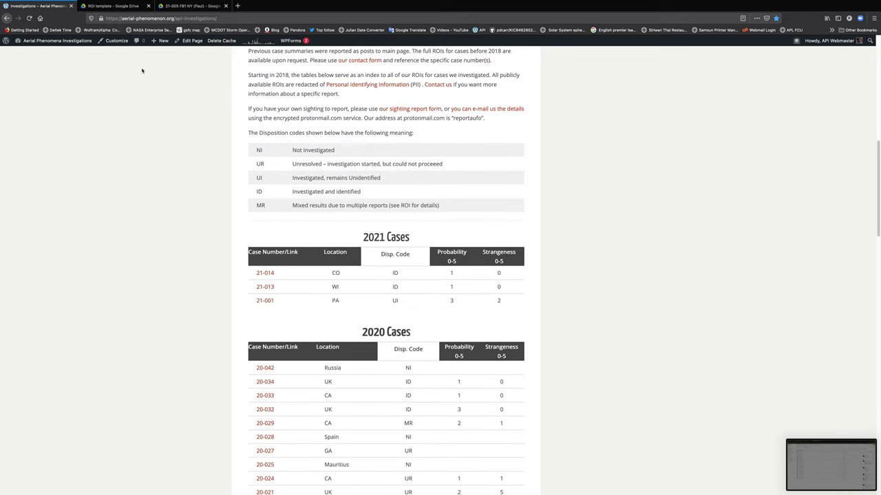
- Switch to Google Drive and open the API_ROI_Template_Oct2020 document from the ROI template folder
{"action": "left_click", "coordinate": [128, 6]}
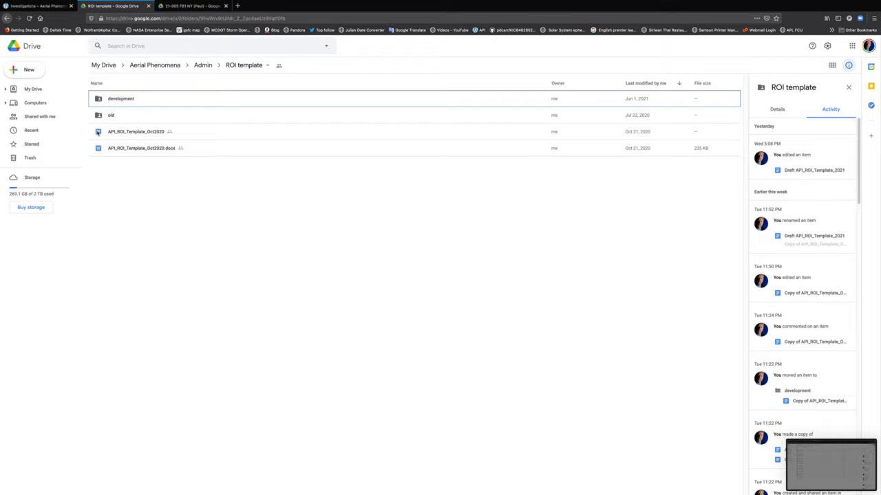
{"action": "double_click", "coordinate": [98, 132]}
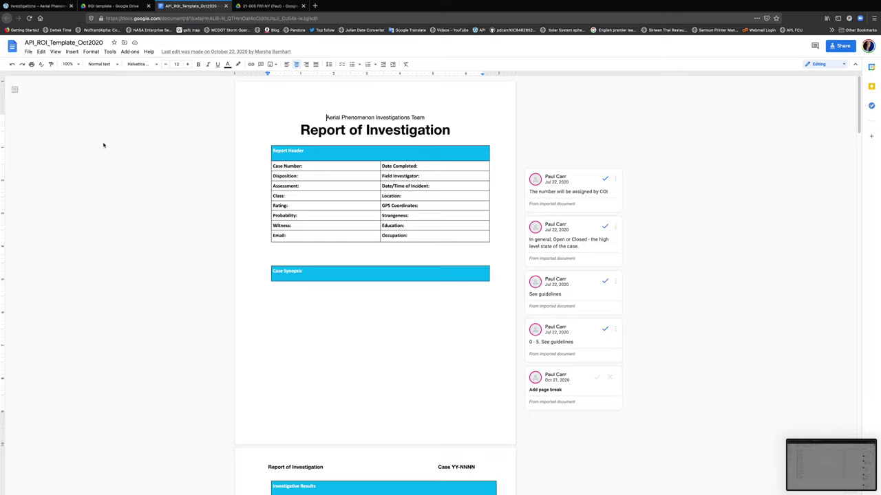
- Make a copy of API_ROI_Template_Oct2020 in the Drive ROI template folder
{"action": "left_click", "coordinate": [113, 6]}
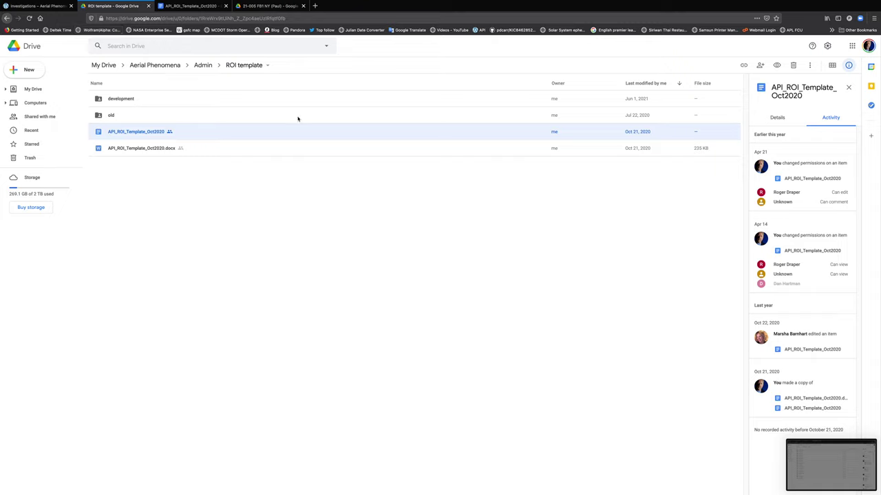
{"action": "right_click", "coordinate": [107, 135]}
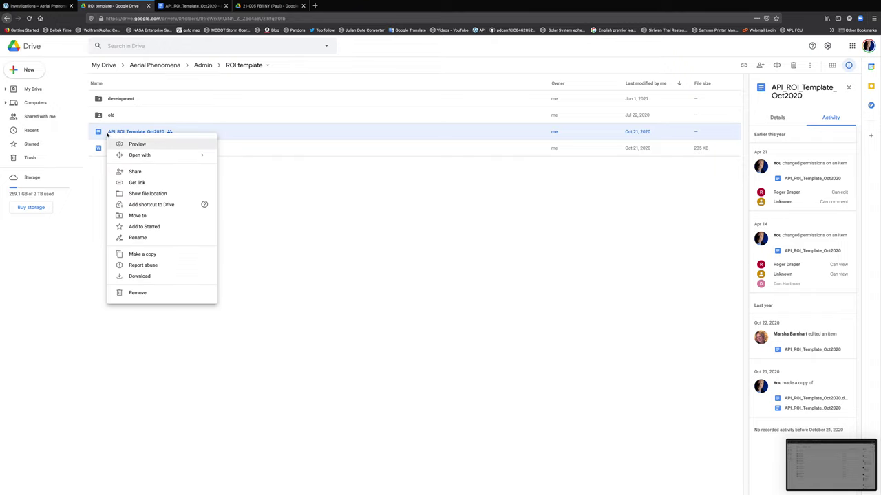
{"action": "left_click", "coordinate": [142, 255]}
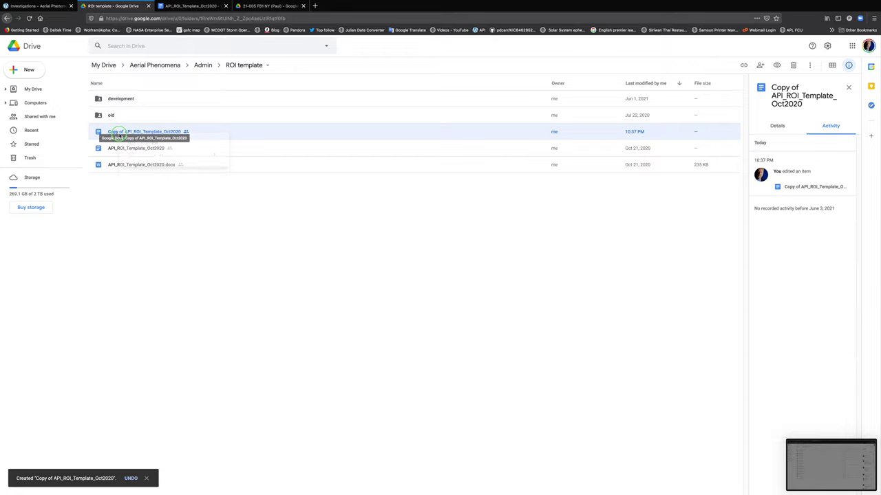
{"action": "right_click", "coordinate": [119, 139]}
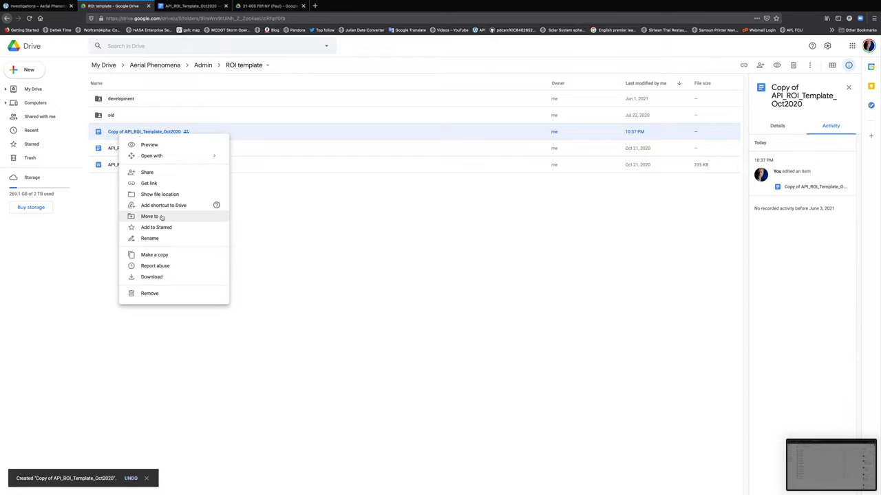
{"action": "left_click", "coordinate": [86, 239]}
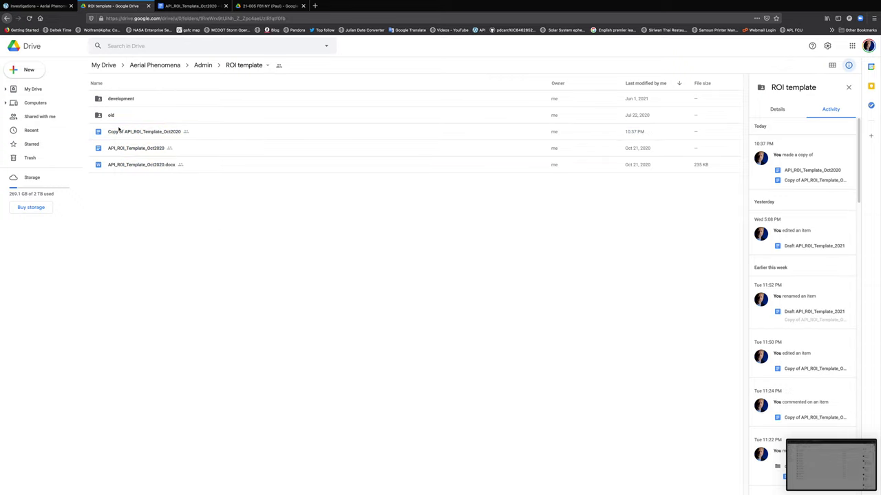
- Remove the copied API_ROI_Template_Oct2020 file from the ROI template folder
{"action": "left_click", "coordinate": [118, 131]}
{"action": "right_click", "coordinate": [118, 134]}
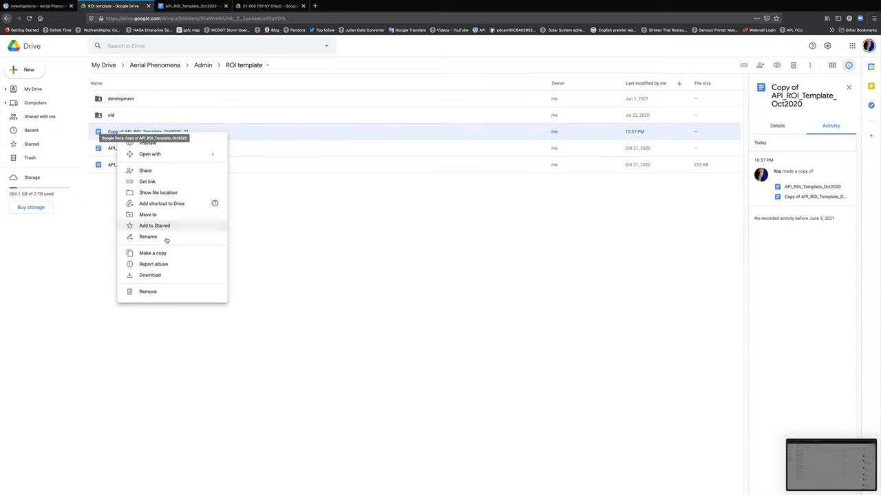
{"action": "left_click", "coordinate": [152, 291]}
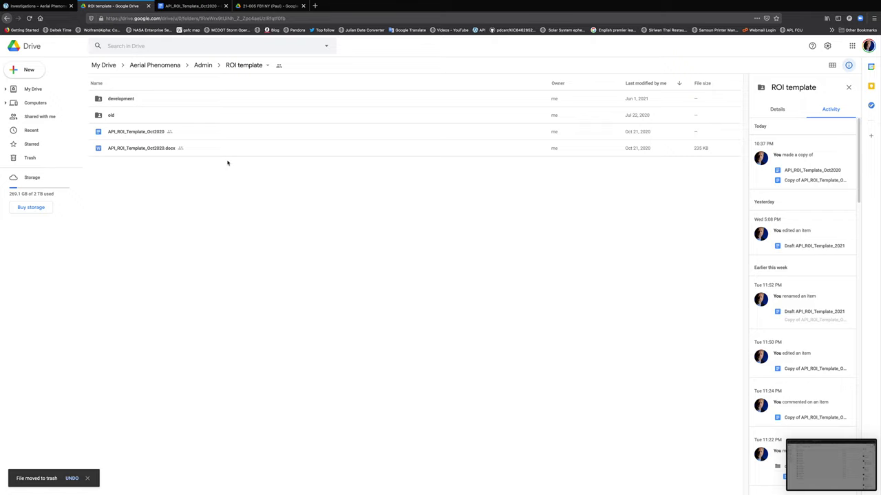
- Return to the API_ROI_Template_Oct2020 document and review its sections from the Report Header through the evidence tables
{"action": "mouse_move", "coordinate": [206, 8]}
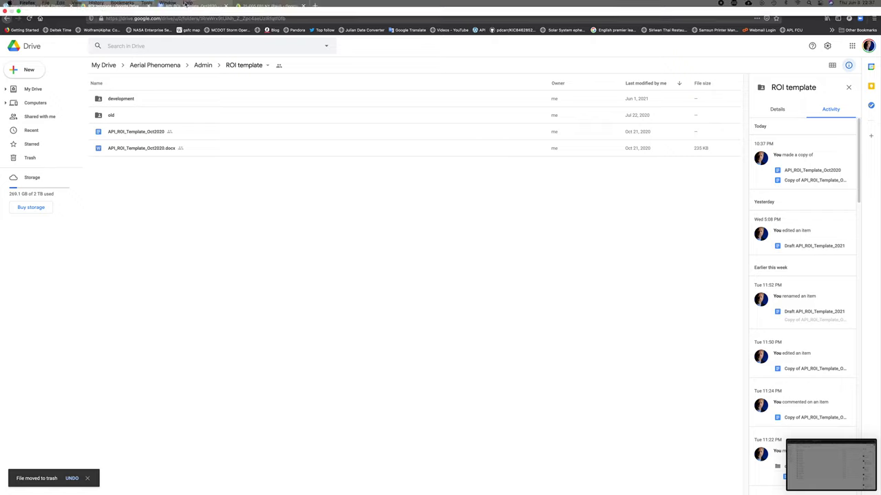
{"action": "left_click", "coordinate": [209, 6]}
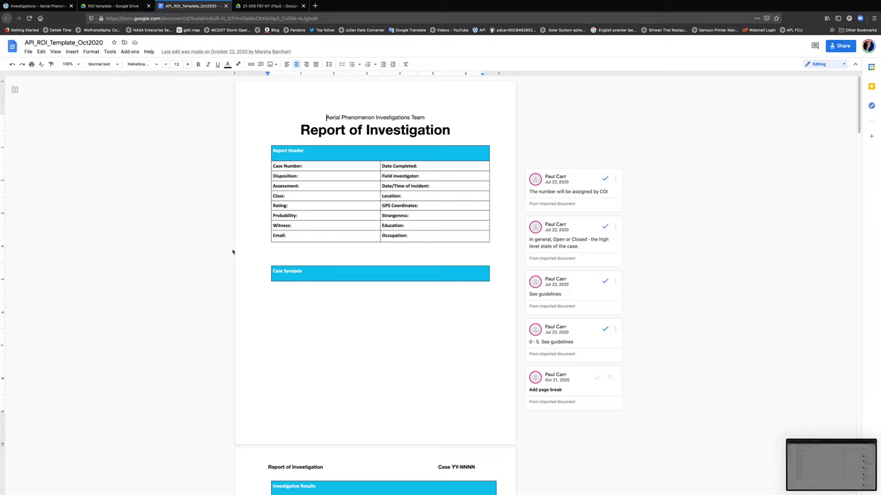
{"action": "scroll", "coordinate": [232, 252], "scroll_direction": "down", "scroll_amount": 5}
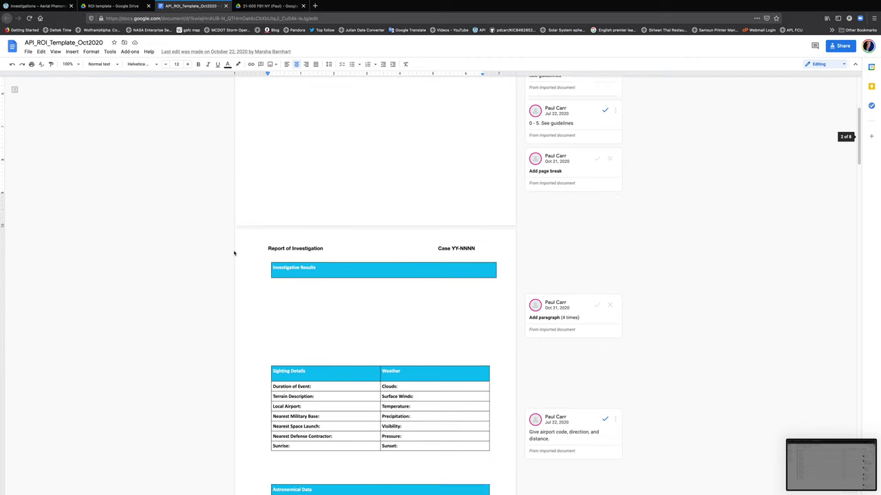
{"action": "scroll", "coordinate": [234, 254], "scroll_direction": "down", "scroll_amount": 6}
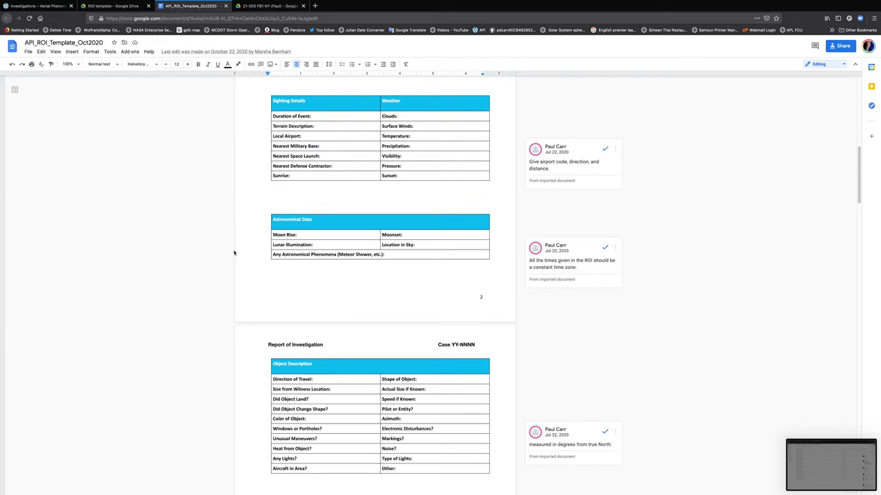
{"action": "scroll", "coordinate": [234, 254], "scroll_direction": "down", "scroll_amount": 6}
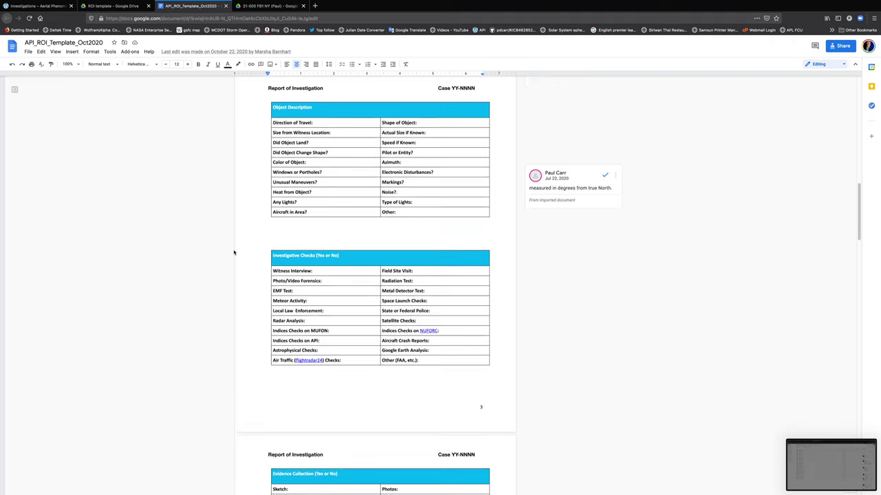
{"action": "scroll", "coordinate": [234, 253], "scroll_direction": "down", "scroll_amount": 3}
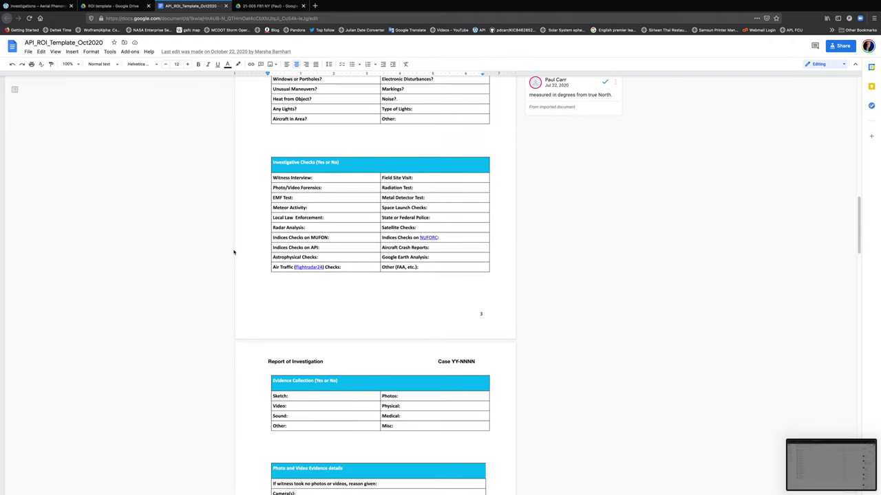
{"action": "scroll", "coordinate": [234, 252], "scroll_direction": "down", "scroll_amount": 2}
{"action": "scroll", "coordinate": [234, 253], "scroll_direction": "up", "scroll_amount": 4}
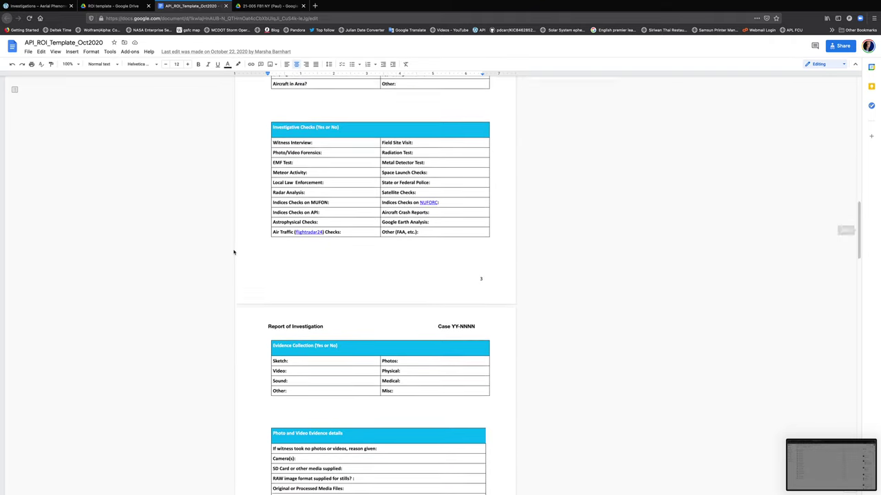
{"action": "scroll", "coordinate": [234, 253], "scroll_direction": "up", "scroll_amount": 9}
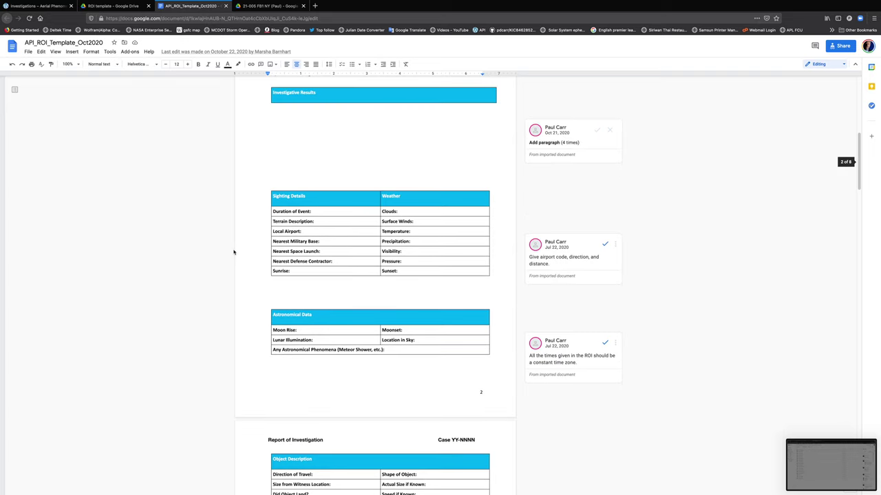
{"action": "scroll", "coordinate": [233, 253], "scroll_direction": "up", "scroll_amount": 7}
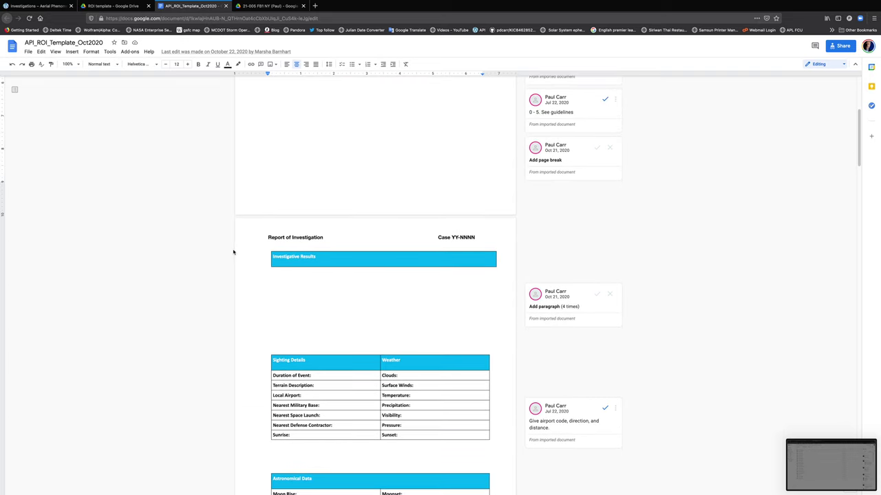
{"action": "scroll", "coordinate": [233, 252], "scroll_direction": "up", "scroll_amount": 3}
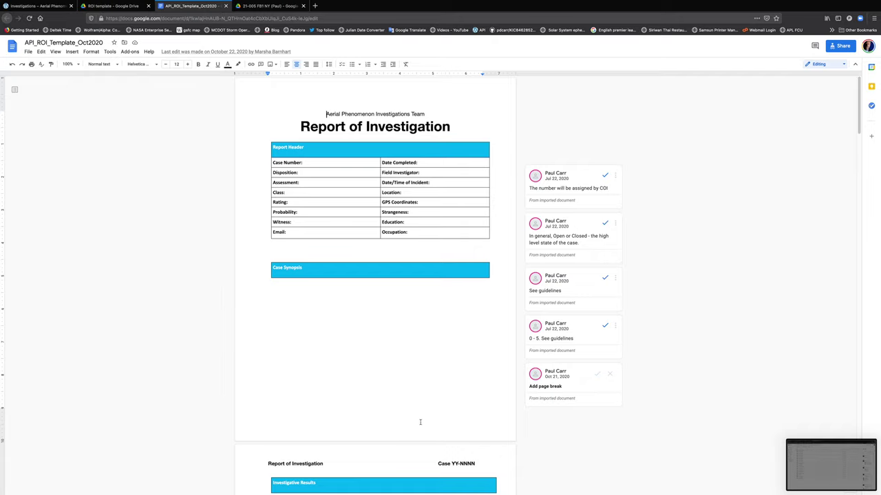
- Examine the Case YY-NNNN placeholder in the page headers and the Case Synopsis and Investigative Results sections
{"action": "scroll", "coordinate": [419, 422], "scroll_direction": "down", "scroll_amount": 1}
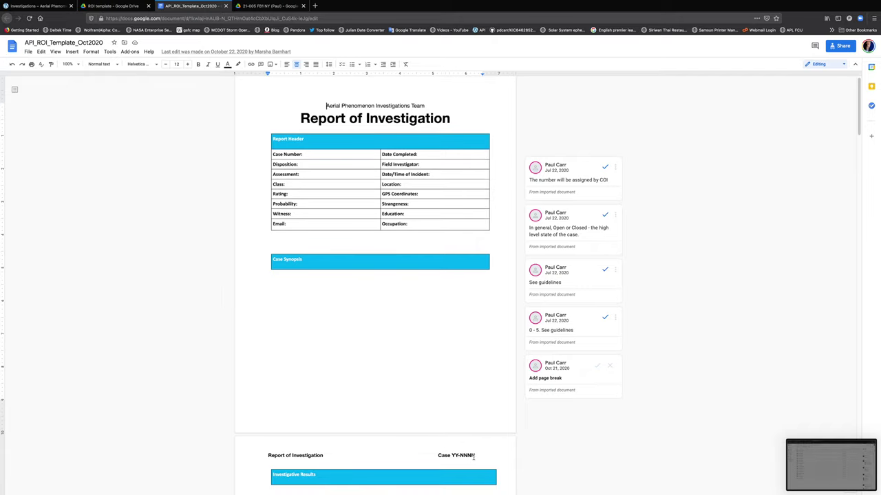
{"action": "scroll", "coordinate": [466, 457], "scroll_direction": "down", "scroll_amount": 2}
{"action": "scroll", "coordinate": [465, 456], "scroll_direction": "down", "scroll_amount": 15}
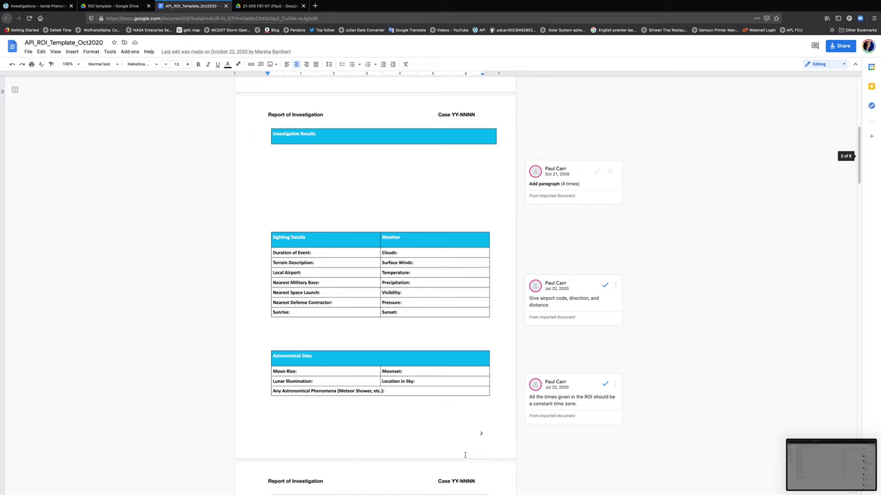
{"action": "scroll", "coordinate": [465, 455], "scroll_direction": "down", "scroll_amount": 20}
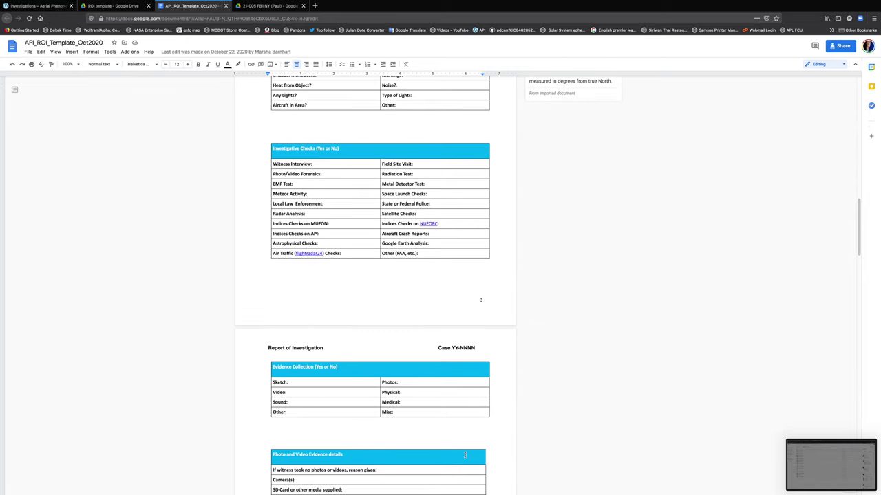
{"action": "scroll", "coordinate": [465, 455], "scroll_direction": "up", "scroll_amount": 10}
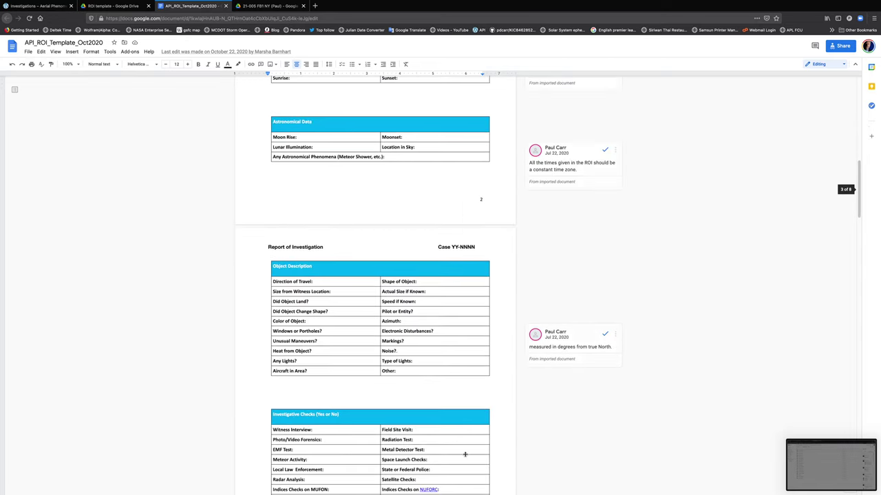
{"action": "scroll", "coordinate": [465, 454], "scroll_direction": "up", "scroll_amount": 12}
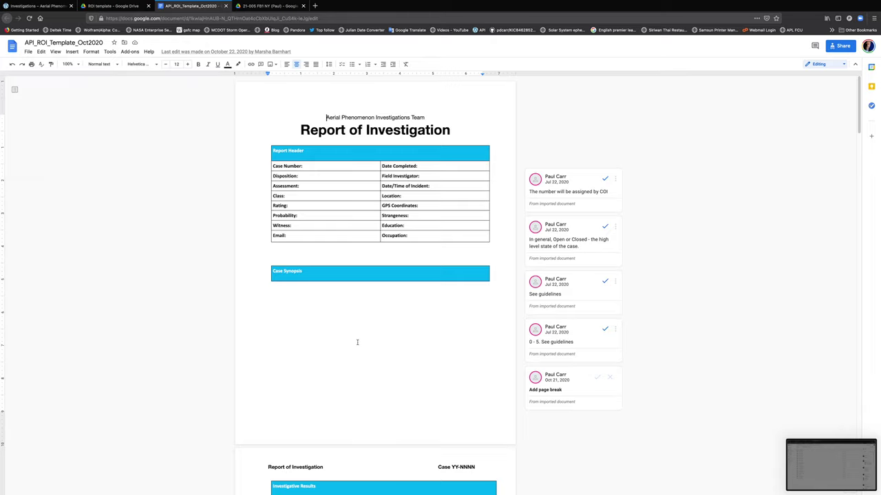
{"action": "scroll", "coordinate": [355, 344], "scroll_direction": "down", "scroll_amount": 2}
{"action": "scroll", "coordinate": [319, 397], "scroll_direction": "down", "scroll_amount": 7}
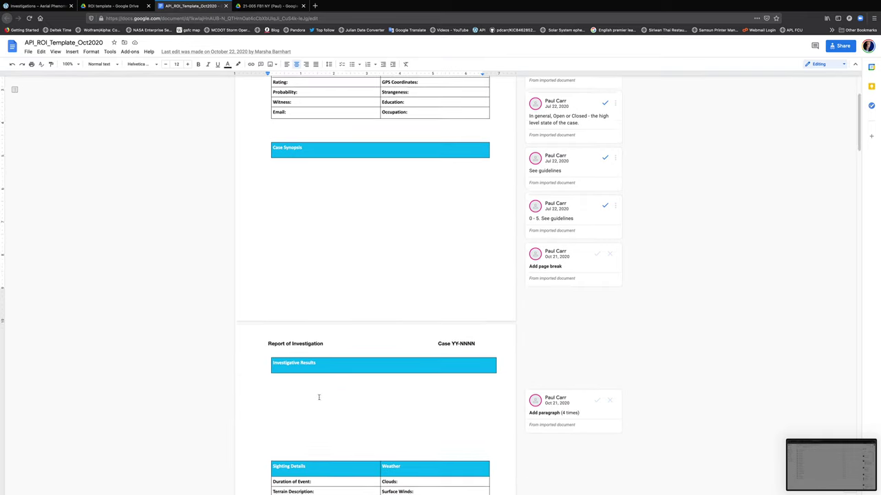
- Review the template's sections from Sighting Details and Weather through the evidence tables to the Investigative Activity section
{"action": "scroll", "coordinate": [318, 396], "scroll_direction": "down", "scroll_amount": 12}
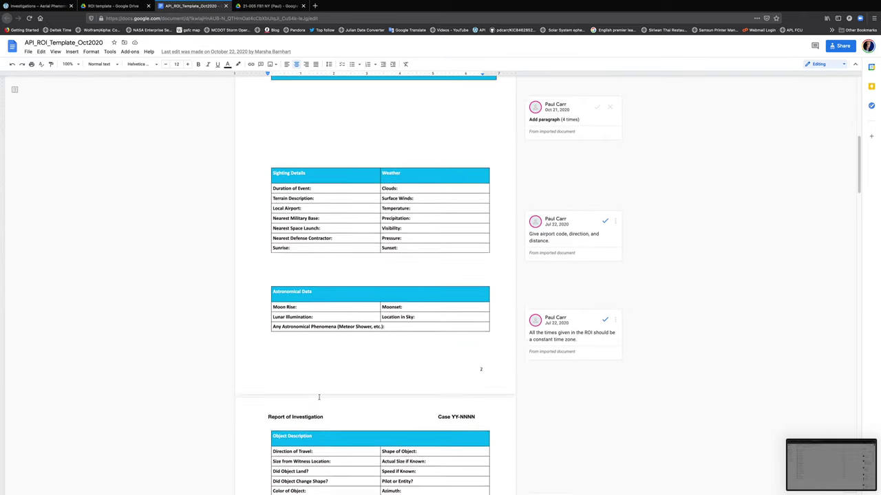
{"action": "scroll", "coordinate": [319, 396], "scroll_direction": "down", "scroll_amount": 10}
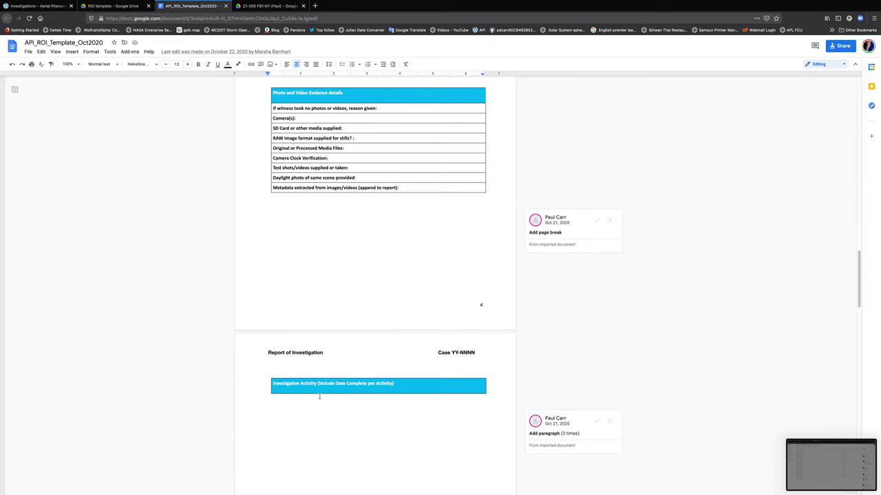
{"action": "scroll", "coordinate": [319, 396], "scroll_direction": "down", "scroll_amount": 1}
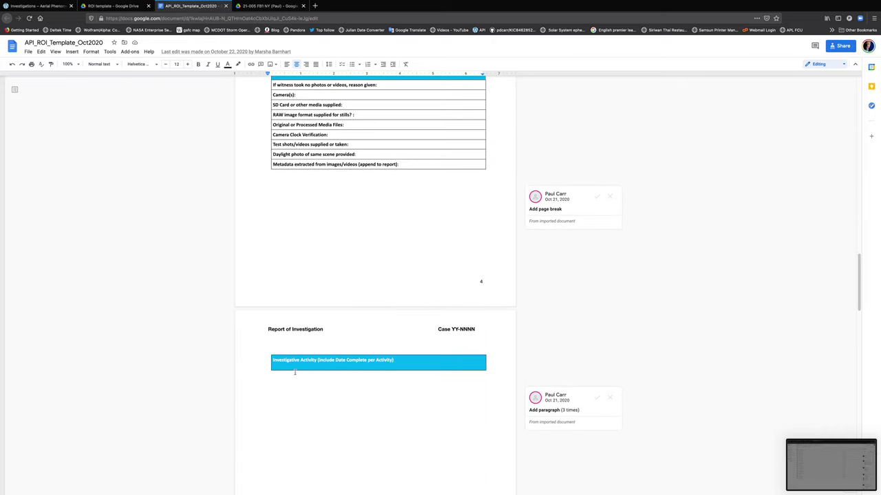
{"action": "scroll", "coordinate": [314, 390], "scroll_direction": "down", "scroll_amount": 2}
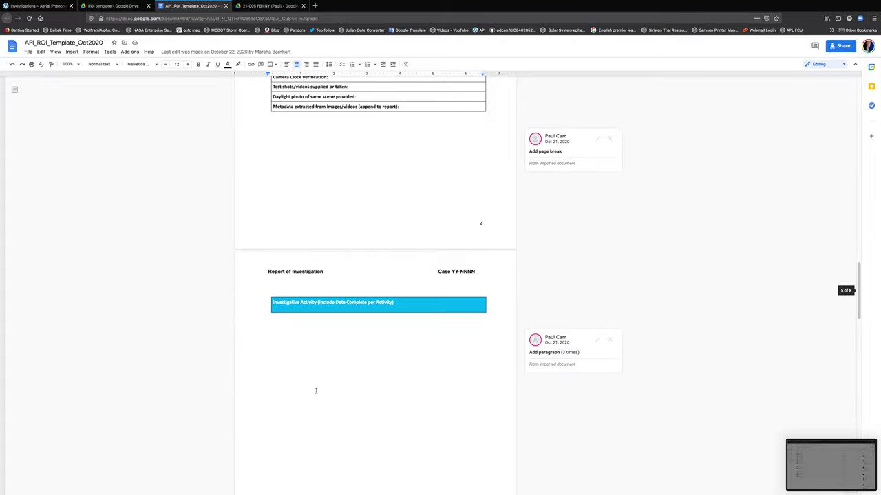
{"action": "scroll", "coordinate": [316, 390], "scroll_direction": "down", "scroll_amount": 4}
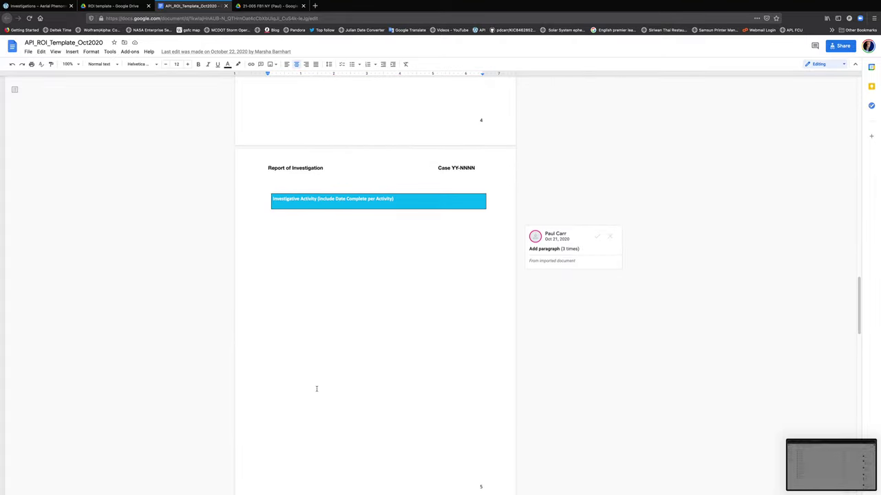
{"action": "scroll", "coordinate": [316, 389], "scroll_direction": "down", "scroll_amount": 1}
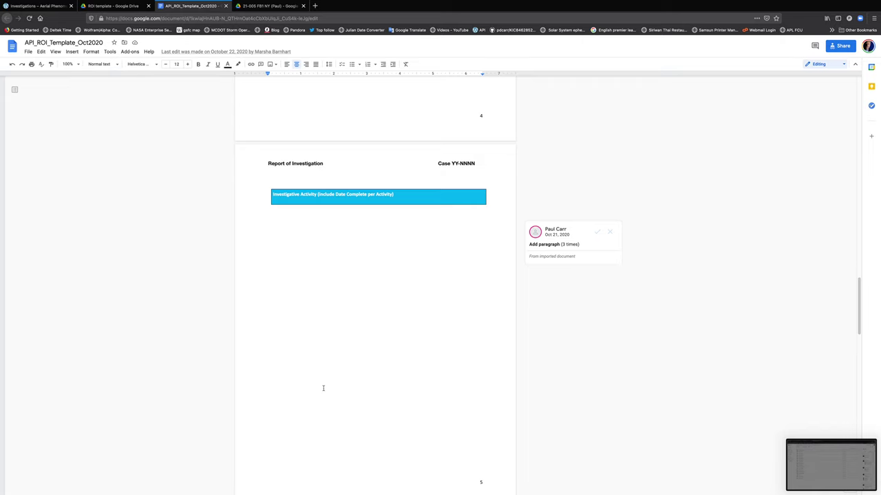
{"action": "scroll", "coordinate": [338, 358], "scroll_direction": "down", "scroll_amount": 1}
- Go back through the template to the Report Header and examine the Sighting Details, Weather and Astronomical Data tables
{"action": "scroll", "coordinate": [338, 358], "scroll_direction": "up", "scroll_amount": 5}
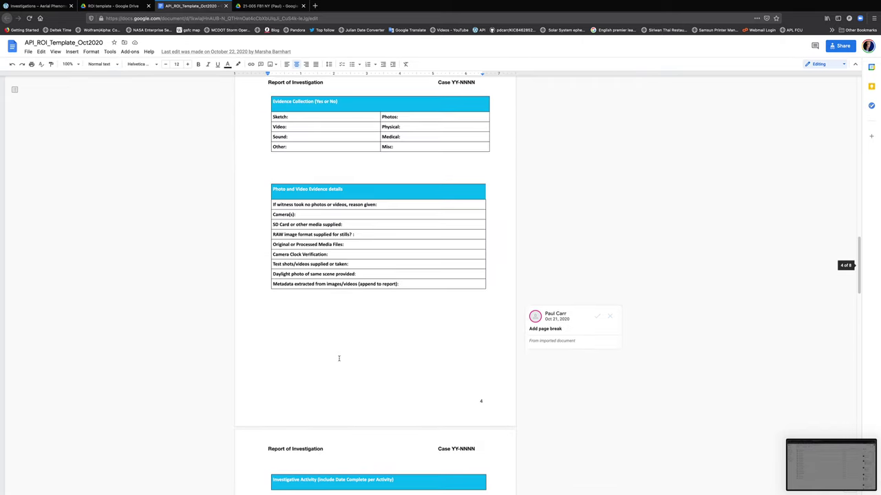
{"action": "scroll", "coordinate": [338, 359], "scroll_direction": "up", "scroll_amount": 10}
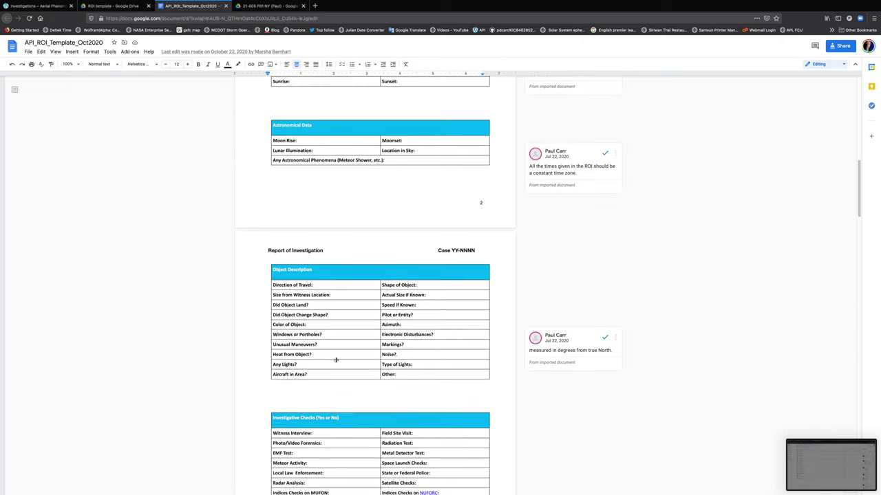
{"action": "scroll", "coordinate": [336, 359], "scroll_direction": "up", "scroll_amount": 10}
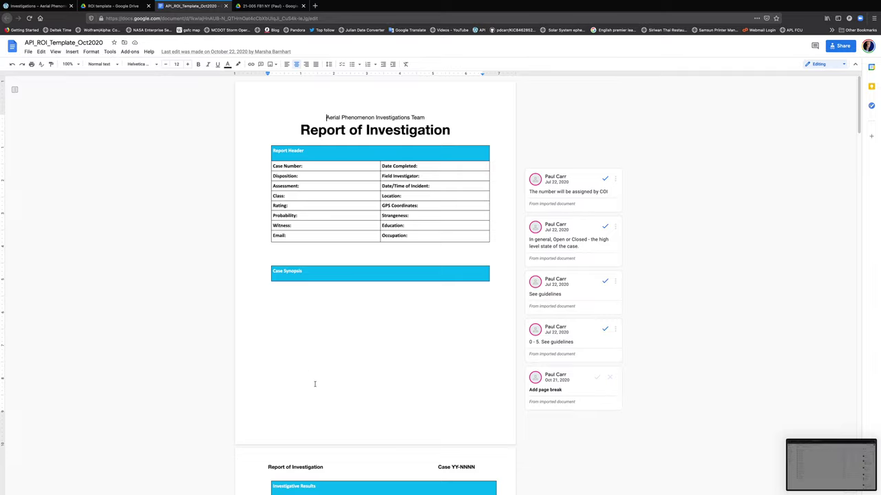
{"action": "scroll", "coordinate": [306, 373], "scroll_direction": "down", "scroll_amount": 10}
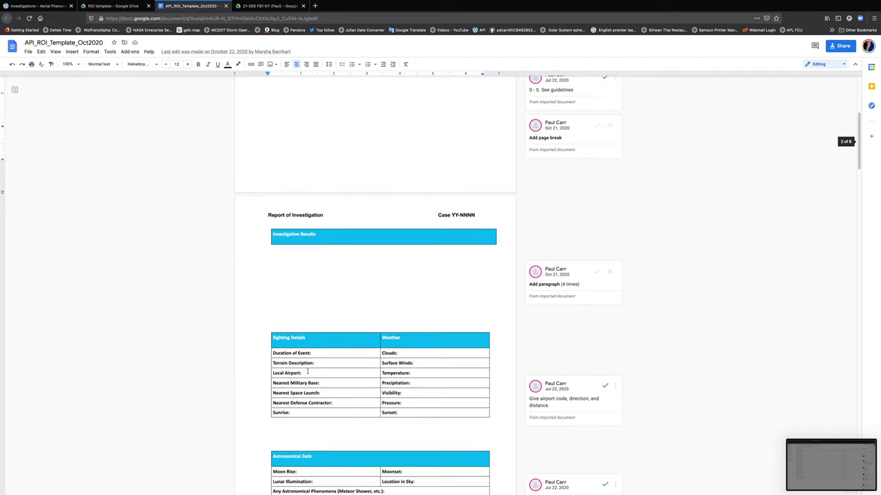
{"action": "scroll", "coordinate": [307, 370], "scroll_direction": "down", "scroll_amount": 1}
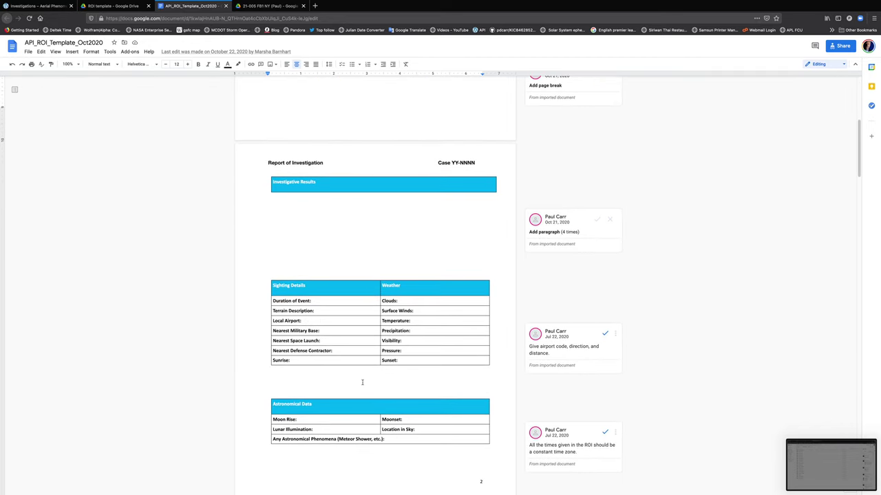
{"action": "scroll", "coordinate": [354, 382], "scroll_direction": "down", "scroll_amount": 1}
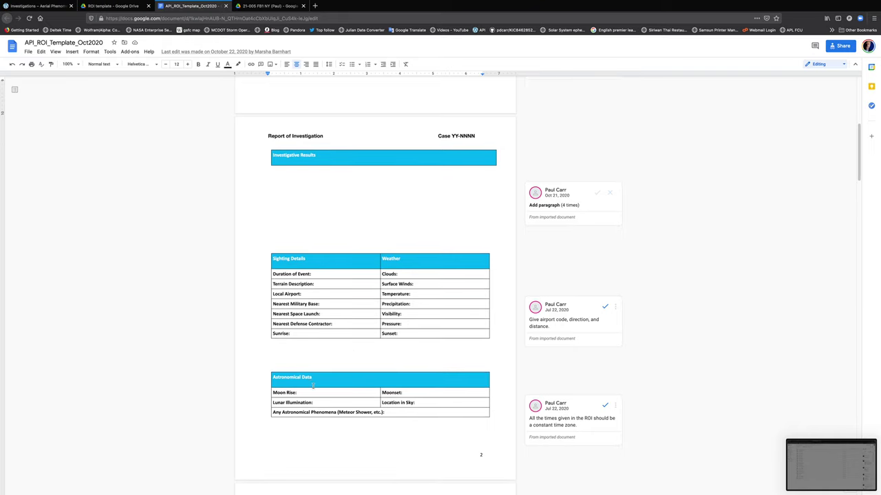
{"action": "scroll", "coordinate": [330, 379], "scroll_direction": "up", "scroll_amount": 10}
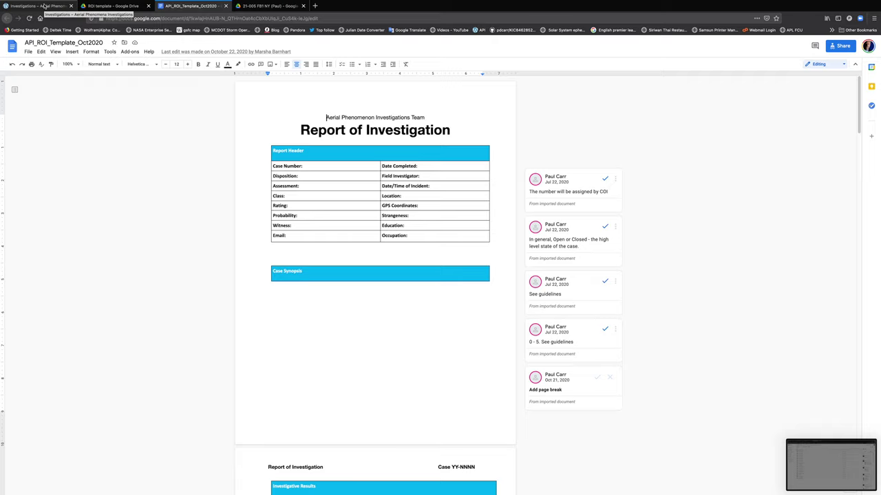
- Switch to the Aerial Phenomena Investigations website and open its Resources page
{"action": "left_click", "coordinate": [43, 5]}
{"action": "scroll", "coordinate": [142, 130], "scroll_direction": "up", "scroll_amount": 10}
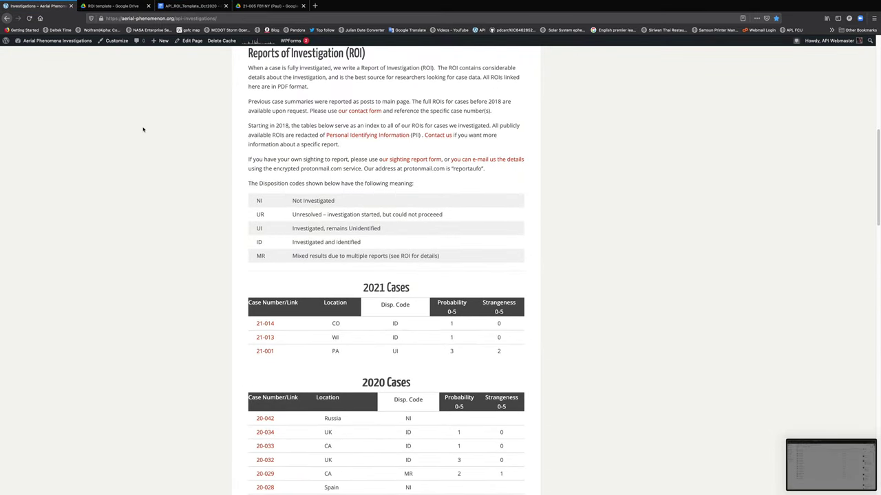
{"action": "scroll", "coordinate": [143, 129], "scroll_direction": "up", "scroll_amount": 1}
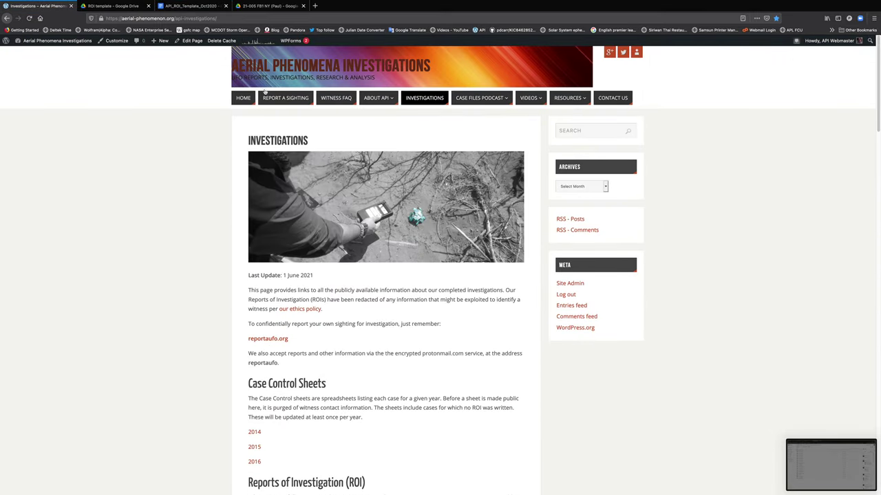
{"action": "left_click", "coordinate": [566, 101]}
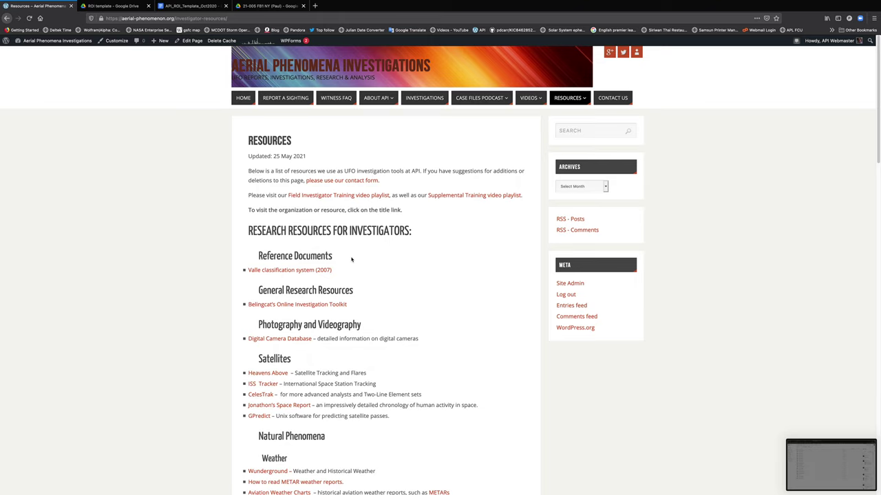
- Review the research resources for investigators, from Reference Documents, Satellites and Weather through Aviation, the archives and Useful Software
{"action": "scroll", "coordinate": [388, 290], "scroll_direction": "down", "scroll_amount": 2}
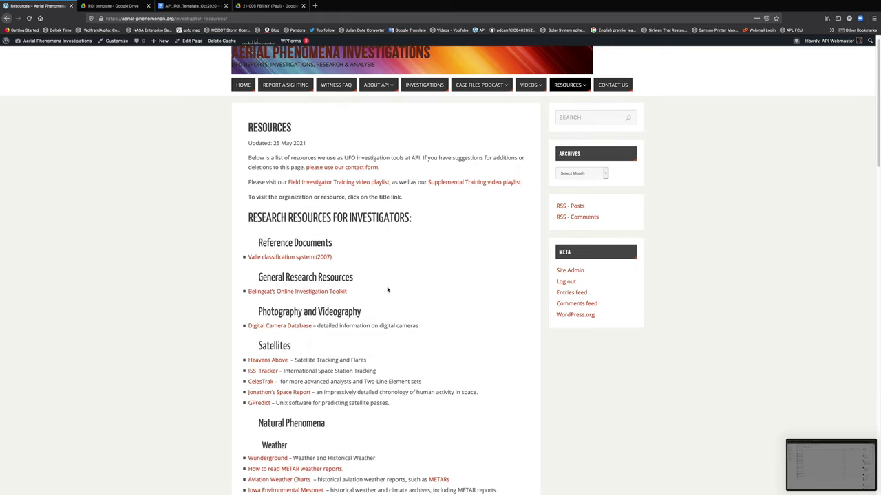
{"action": "scroll", "coordinate": [388, 290], "scroll_direction": "down", "scroll_amount": 6}
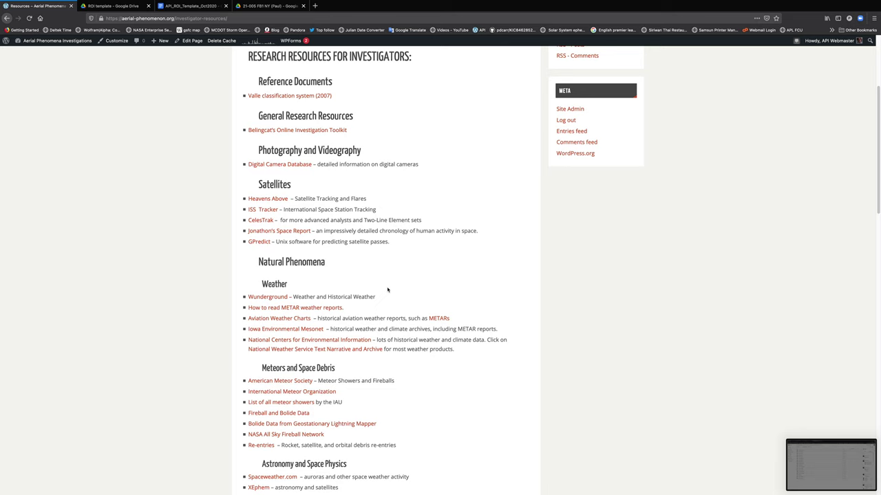
{"action": "scroll", "coordinate": [388, 290], "scroll_direction": "down", "scroll_amount": 2}
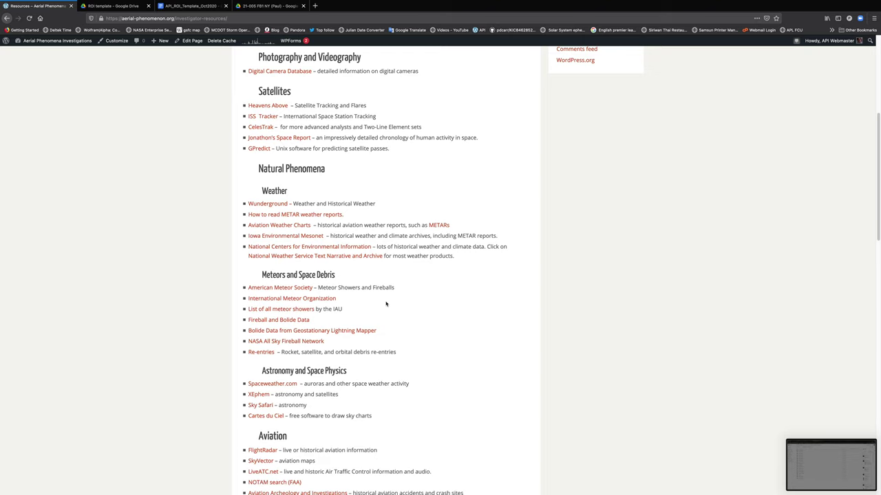
{"action": "scroll", "coordinate": [386, 303], "scroll_direction": "up", "scroll_amount": 5}
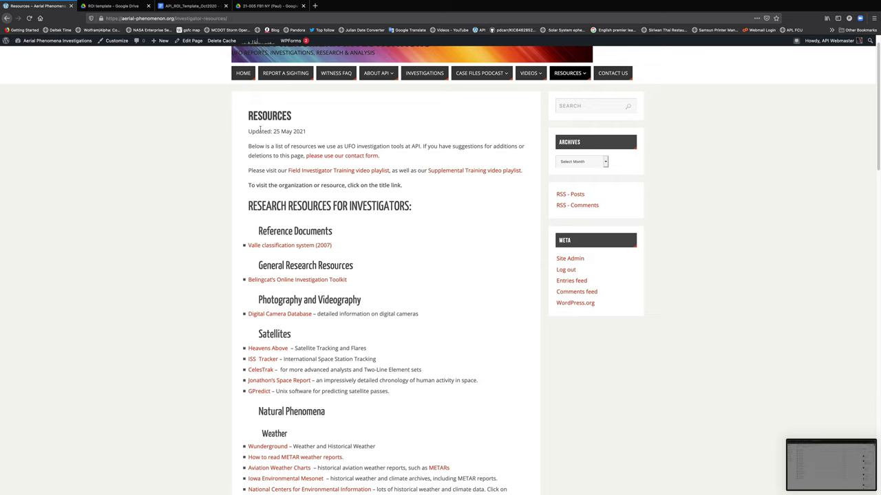
{"action": "scroll", "coordinate": [406, 280], "scroll_direction": "down", "scroll_amount": 1}
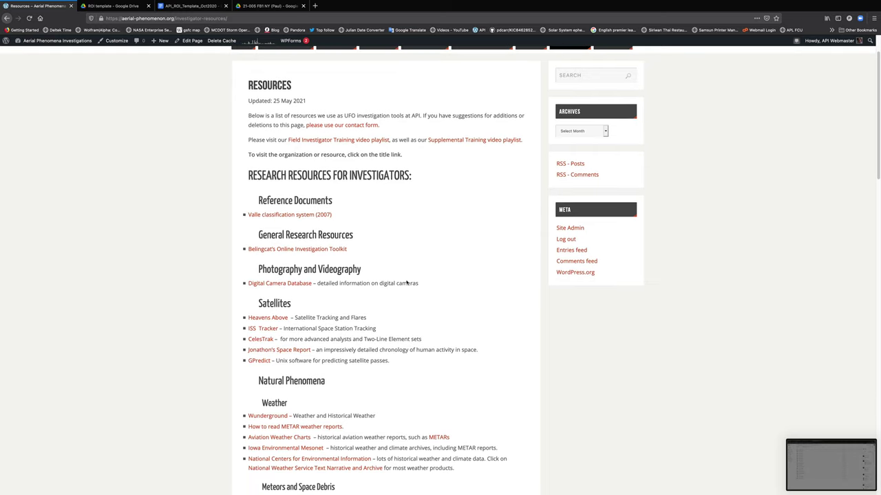
{"action": "scroll", "coordinate": [407, 279], "scroll_direction": "down", "scroll_amount": 5}
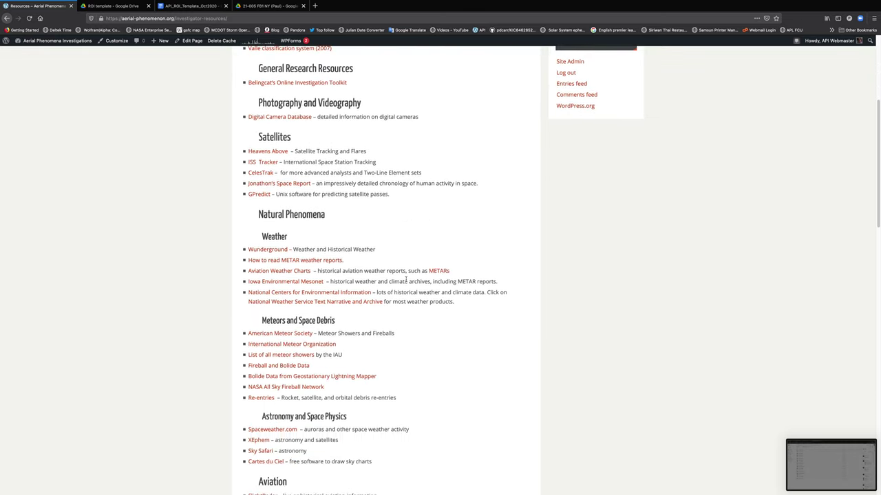
{"action": "scroll", "coordinate": [407, 278], "scroll_direction": "down", "scroll_amount": 3}
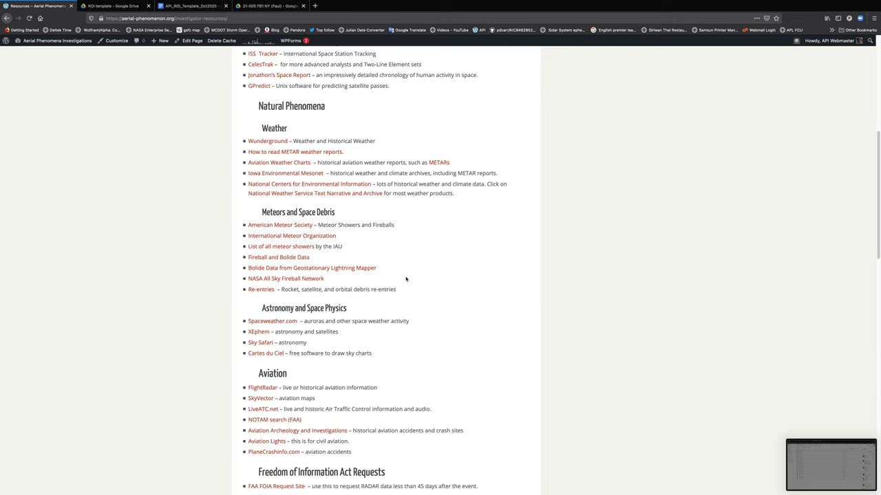
{"action": "scroll", "coordinate": [406, 279], "scroll_direction": "down", "scroll_amount": 4}
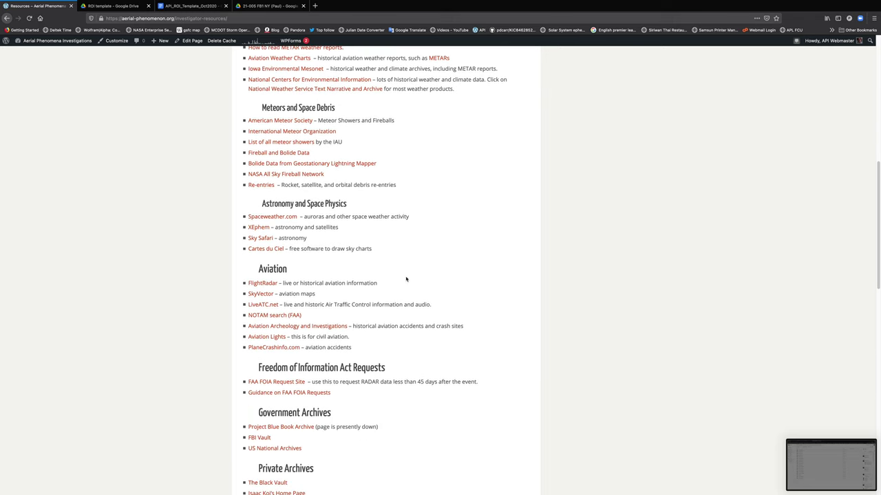
{"action": "scroll", "coordinate": [406, 279], "scroll_direction": "down", "scroll_amount": 5}
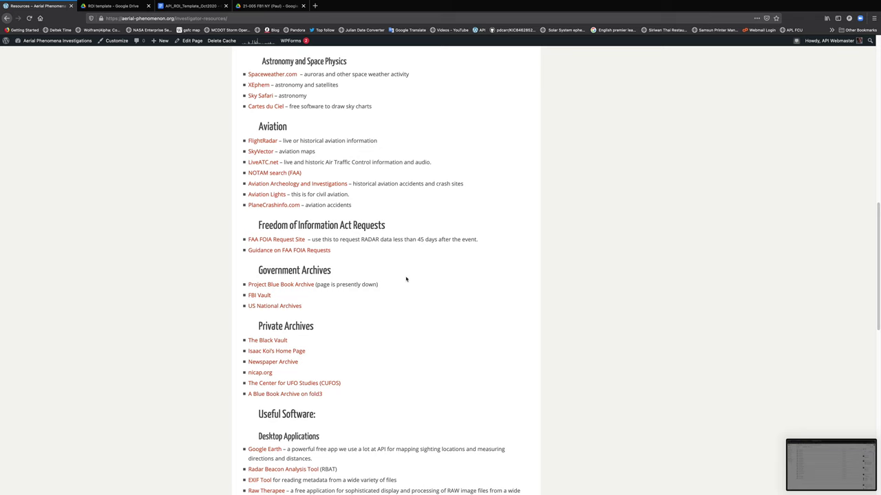
{"action": "scroll", "coordinate": [406, 279], "scroll_direction": "down", "scroll_amount": 2}
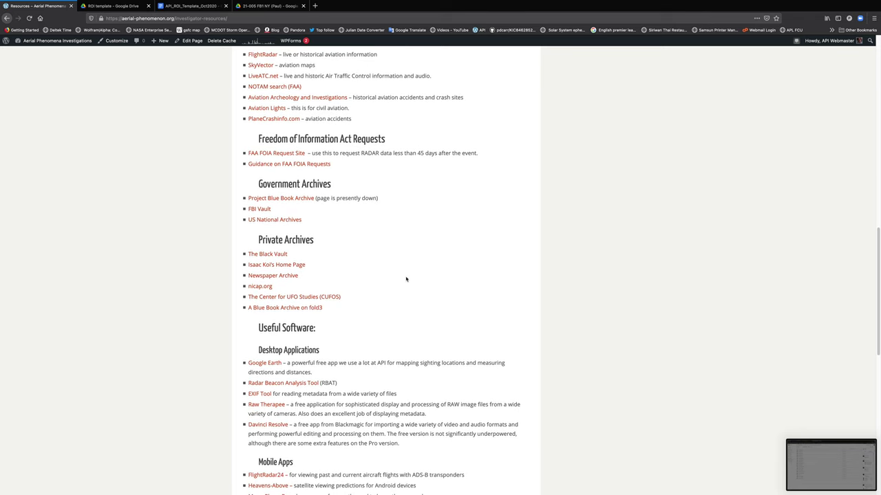
{"action": "scroll", "coordinate": [406, 279], "scroll_direction": "down", "scroll_amount": 1}
{"action": "scroll", "coordinate": [386, 308], "scroll_direction": "down", "scroll_amount": 3}
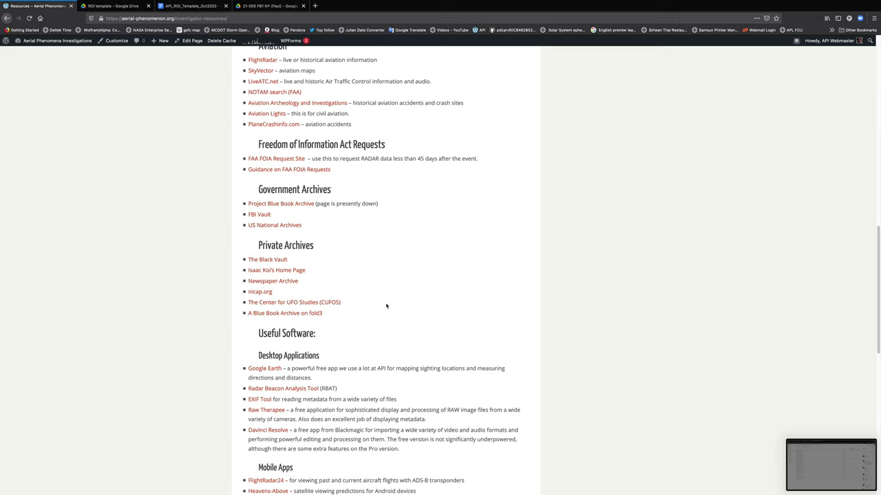
{"action": "scroll", "coordinate": [386, 306], "scroll_direction": "up", "scroll_amount": 5}
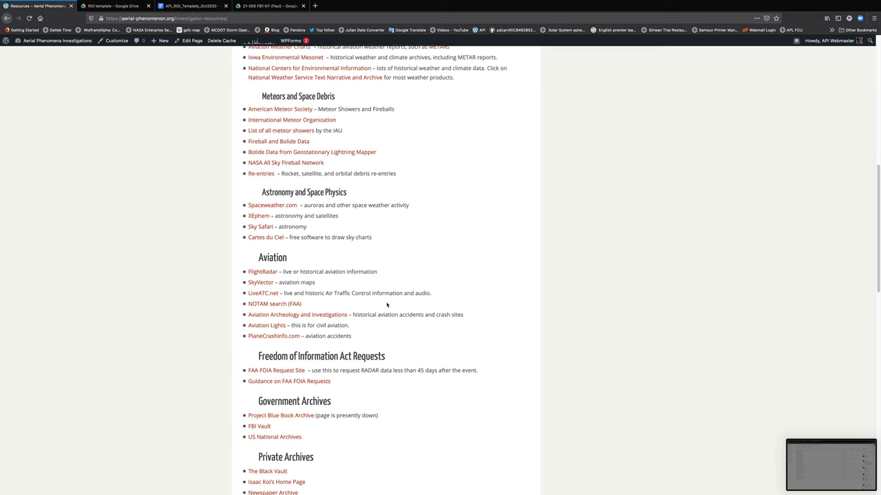
{"action": "scroll", "coordinate": [387, 304], "scroll_direction": "up", "scroll_amount": 1}
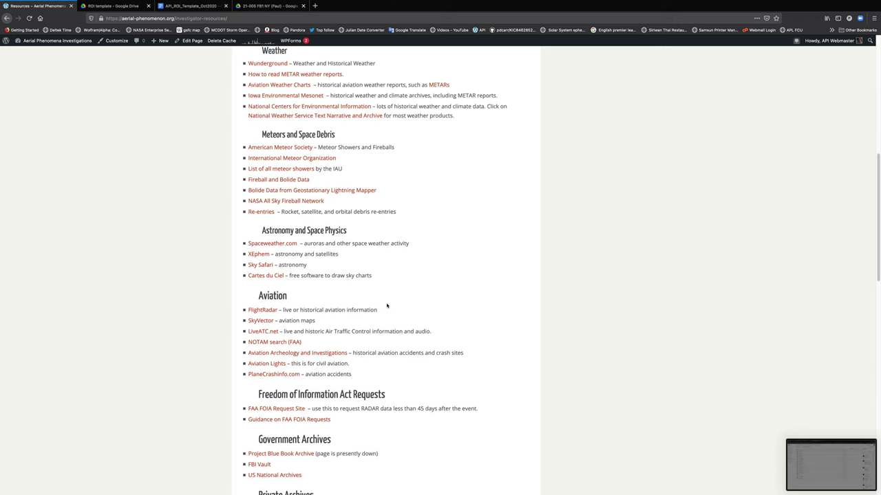
{"action": "scroll", "coordinate": [386, 306], "scroll_direction": "up", "scroll_amount": 6}
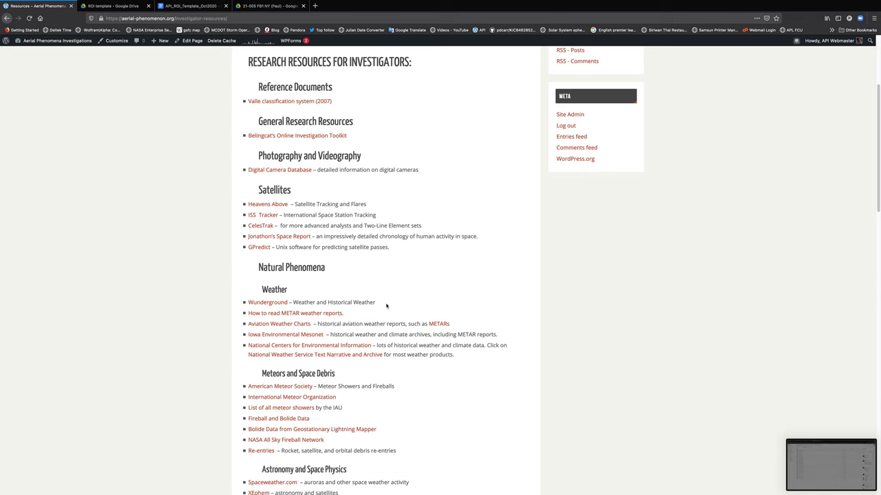
{"action": "scroll", "coordinate": [386, 306], "scroll_direction": "up", "scroll_amount": 1}
- Return to the API_ROI_Template_Oct2020 document and examine its tables from Sighting Details through Object Description
{"action": "mouse_move", "coordinate": [53, 5]}
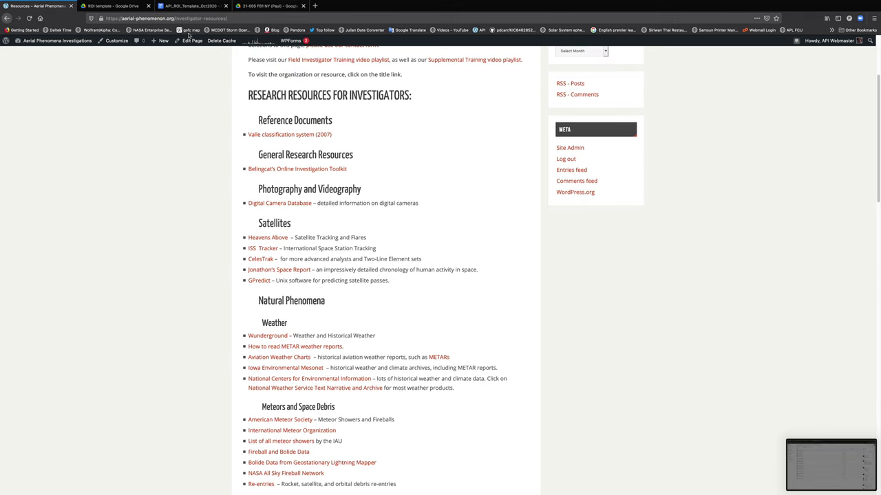
{"action": "left_click", "coordinate": [198, 6]}
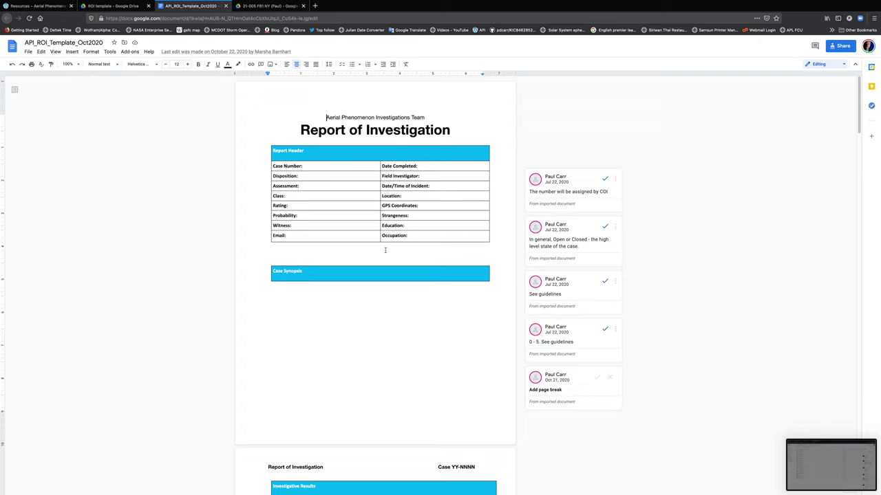
{"action": "scroll", "coordinate": [381, 265], "scroll_direction": "down", "scroll_amount": 5}
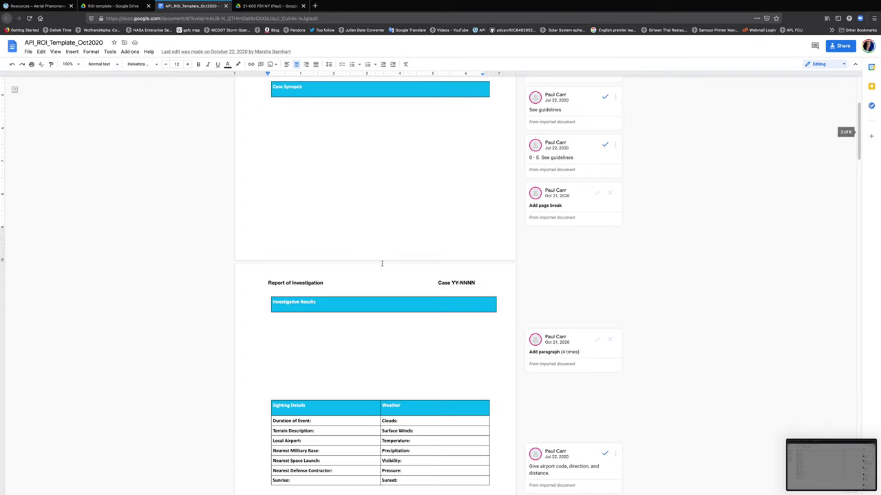
{"action": "scroll", "coordinate": [381, 263], "scroll_direction": "down", "scroll_amount": 4}
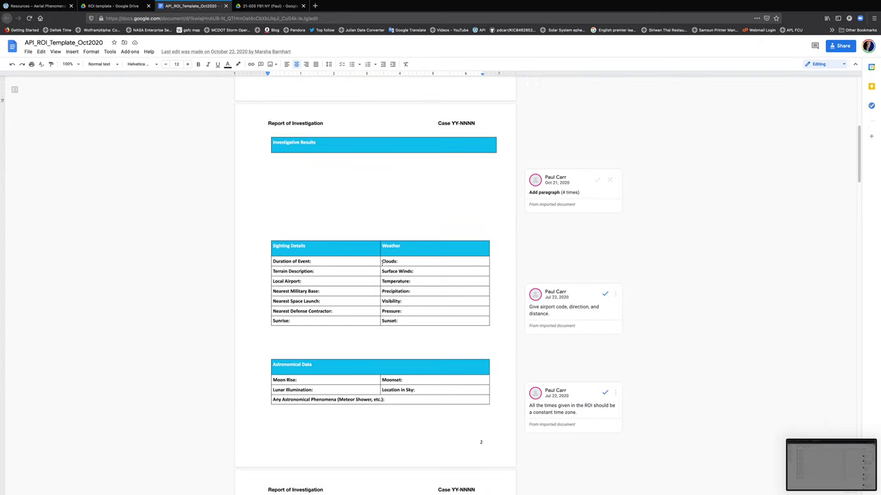
{"action": "scroll", "coordinate": [381, 264], "scroll_direction": "down", "scroll_amount": 4}
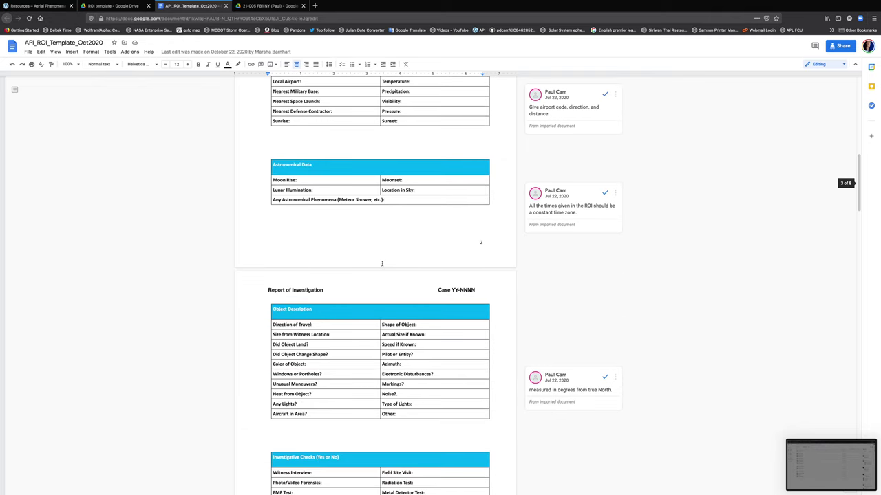
- Examine the template sections from Object Description and Investigative Checks through Evidence Collection and Investigative Activity to Primary Witness Photos or Sketches
{"action": "scroll", "coordinate": [382, 263], "scroll_direction": "down", "scroll_amount": 5}
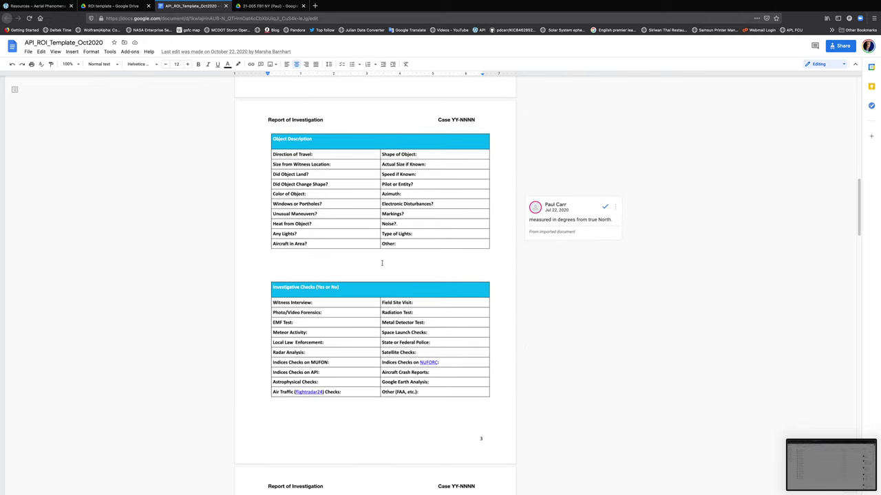
{"action": "scroll", "coordinate": [381, 263], "scroll_direction": "down", "scroll_amount": 2}
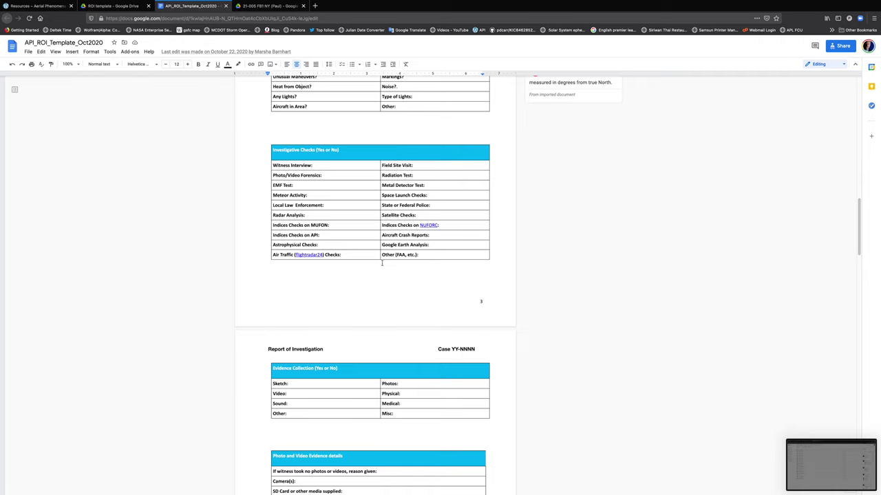
{"action": "scroll", "coordinate": [381, 263], "scroll_direction": "down", "scroll_amount": 3}
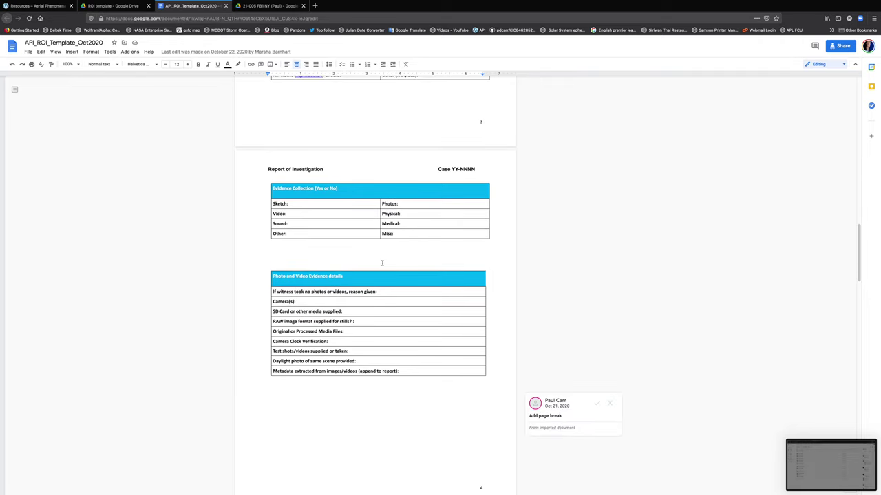
{"action": "scroll", "coordinate": [382, 263], "scroll_direction": "down", "scroll_amount": 4}
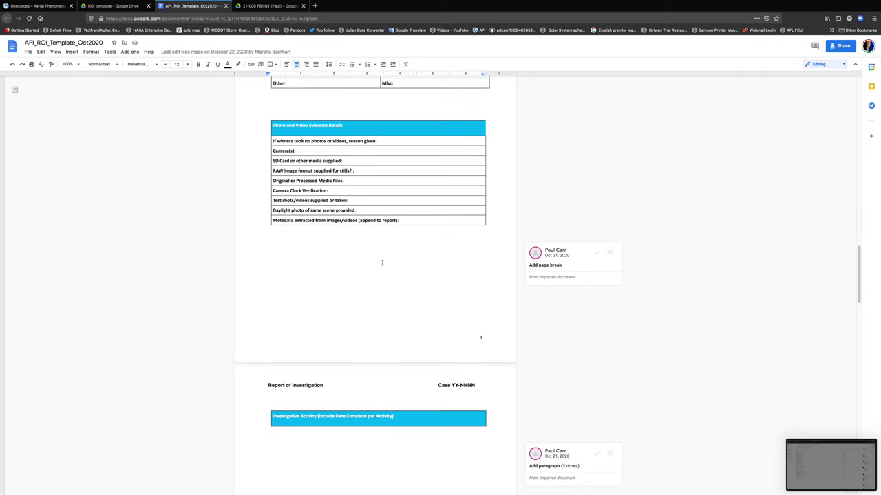
{"action": "scroll", "coordinate": [382, 262], "scroll_direction": "down", "scroll_amount": 7}
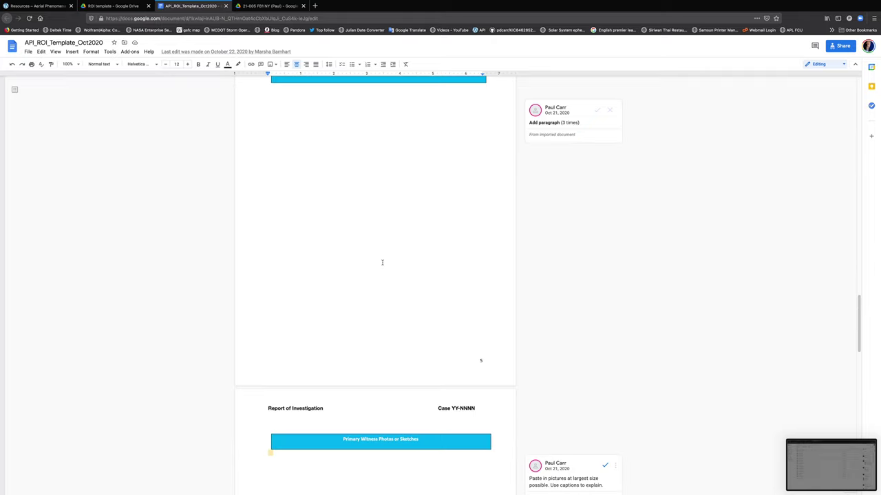
{"action": "scroll", "coordinate": [382, 262], "scroll_direction": "down", "scroll_amount": 2}
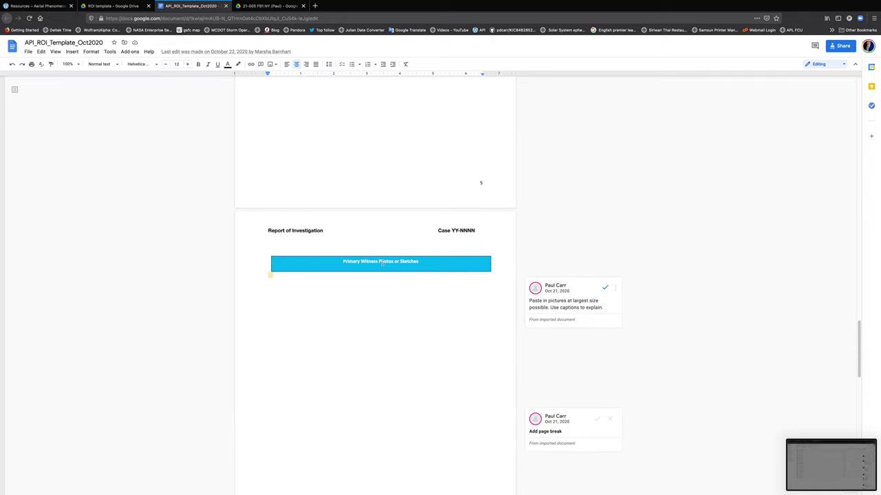
{"action": "scroll", "coordinate": [382, 262], "scroll_direction": "down", "scroll_amount": 1}
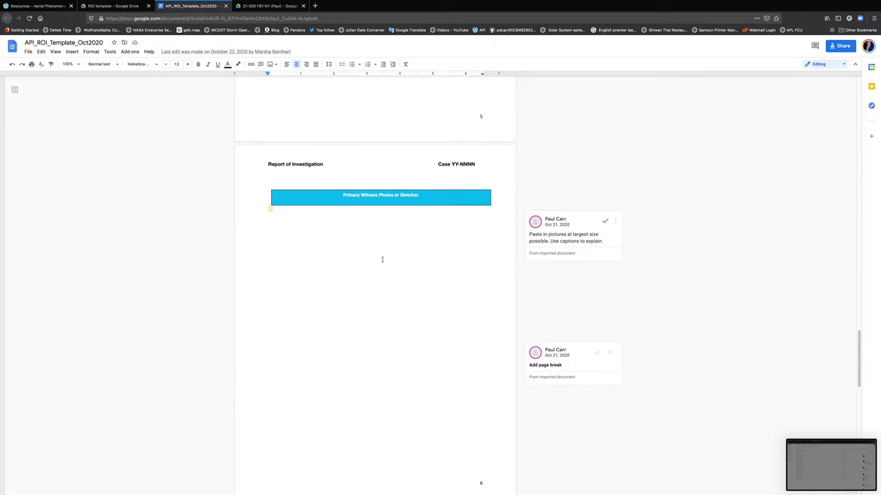
- Go back through the template from Investigative Activity to the Case Synopsis, reviewing the Investigative Checks, Object Description and Astronomical Data tables
{"action": "scroll", "coordinate": [381, 260], "scroll_direction": "up", "scroll_amount": 9}
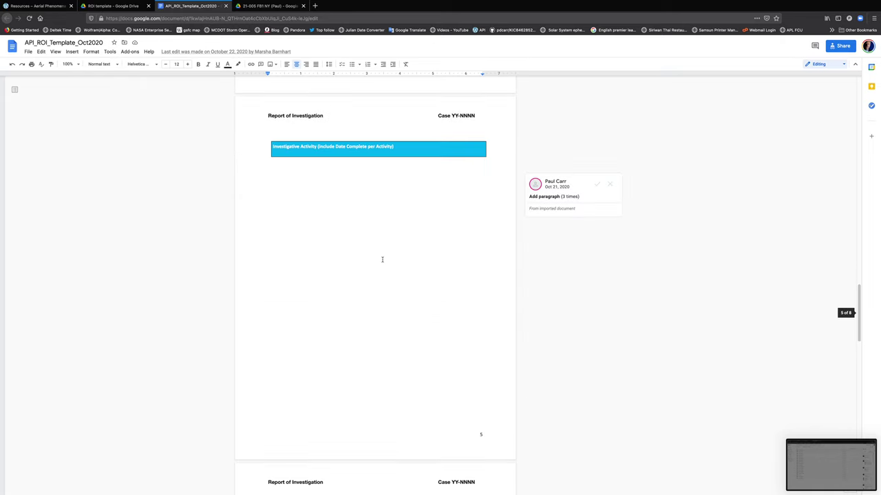
{"action": "scroll", "coordinate": [382, 262], "scroll_direction": "up", "scroll_amount": 9}
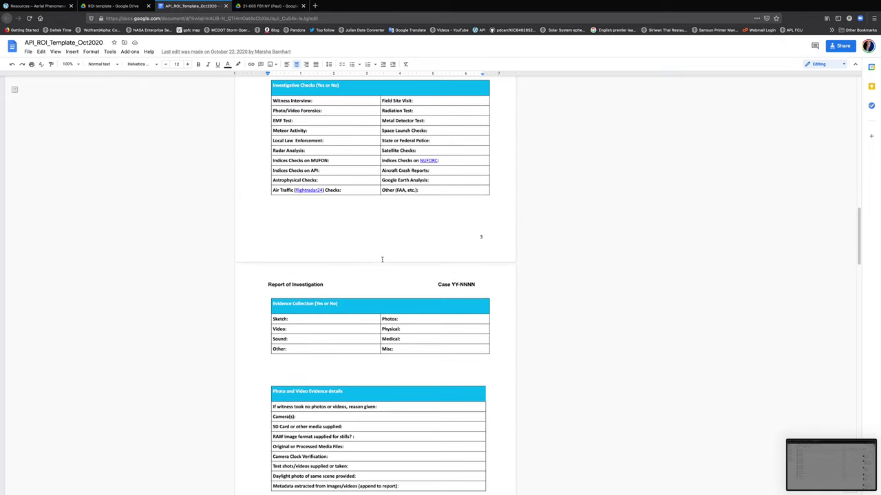
{"action": "scroll", "coordinate": [382, 257], "scroll_direction": "up", "scroll_amount": 3}
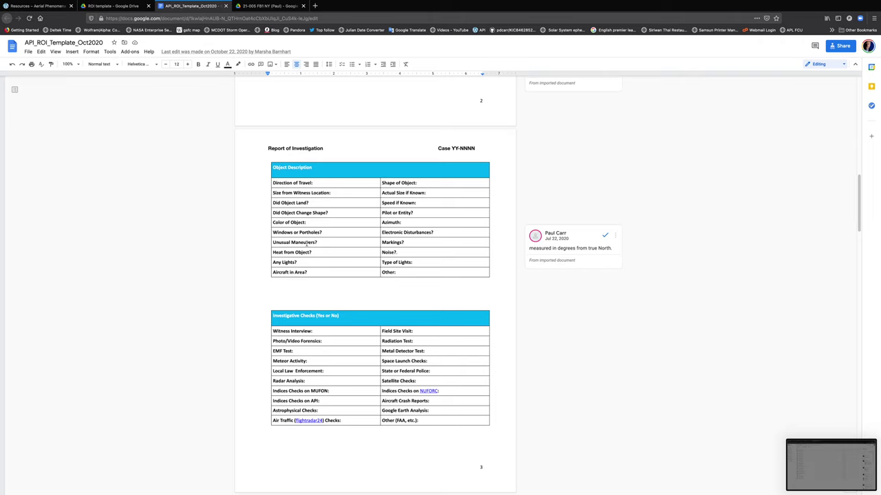
{"action": "scroll", "coordinate": [307, 239], "scroll_direction": "up", "scroll_amount": 4}
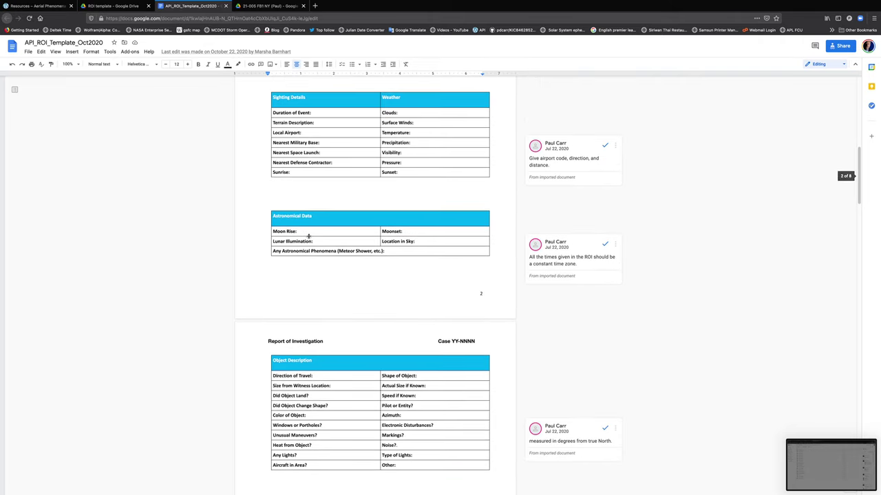
{"action": "scroll", "coordinate": [309, 235], "scroll_direction": "up", "scroll_amount": 2}
{"action": "scroll", "coordinate": [308, 236], "scroll_direction": "up", "scroll_amount": 10}
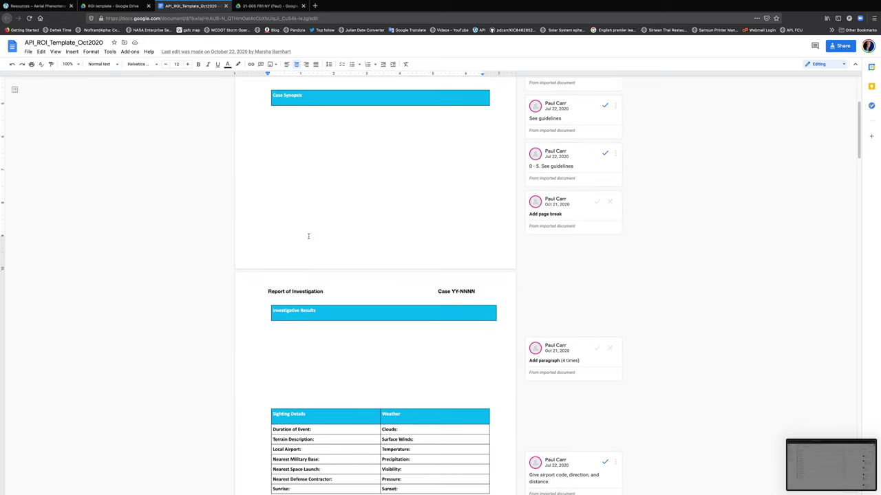